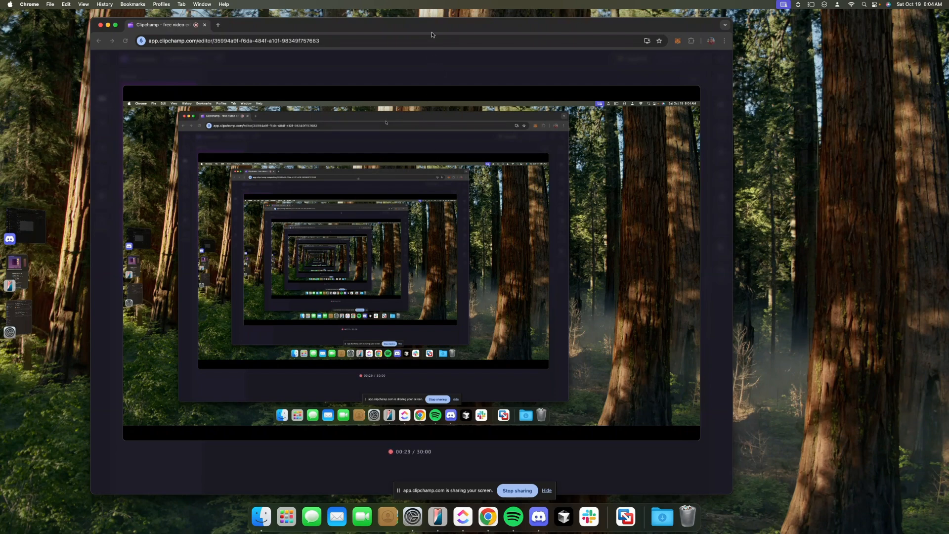
Nudge the browser window right, then minimise and restore the Chrome recording window
{"action": "left_click_drag", "start_coordinate": [438, 30], "coordinate": [451, 29]}
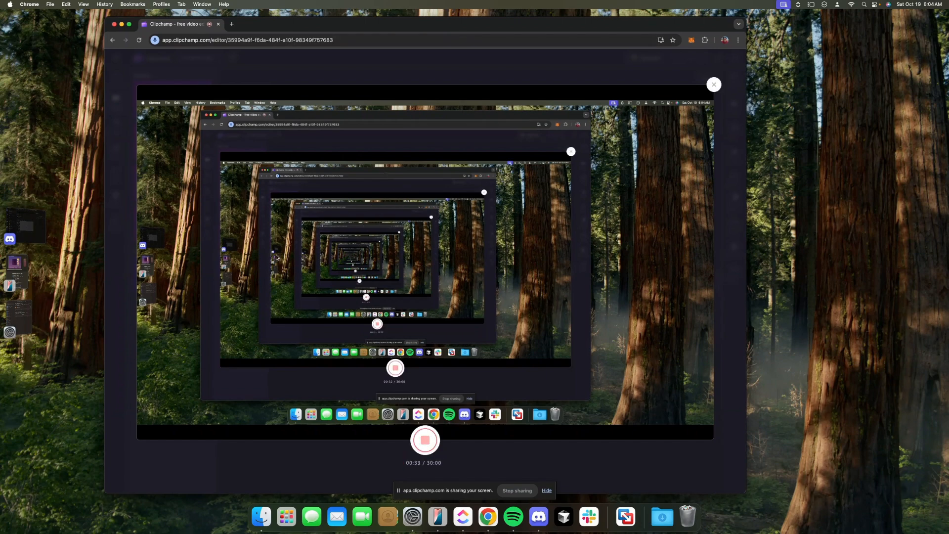
{"action": "left_click", "coordinate": [64, 125]}
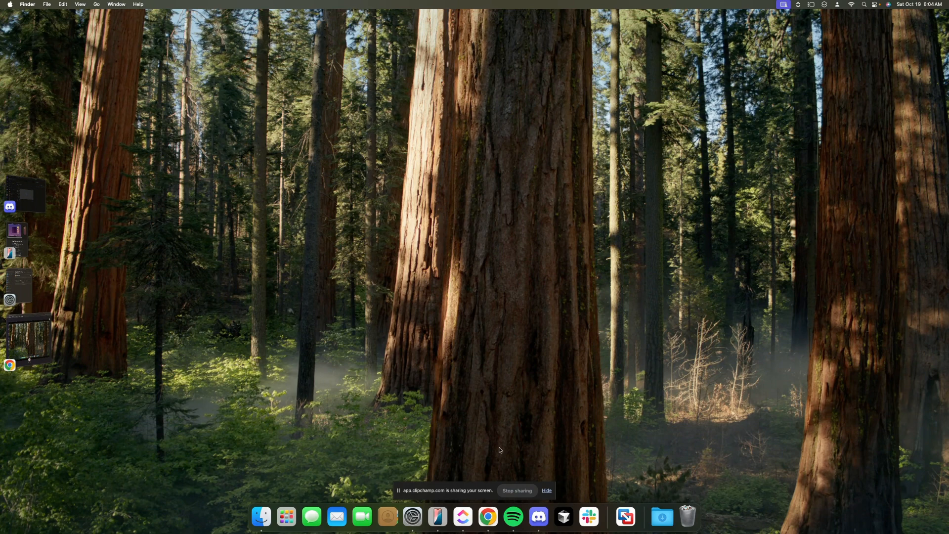
{"action": "left_click", "coordinate": [492, 525]}
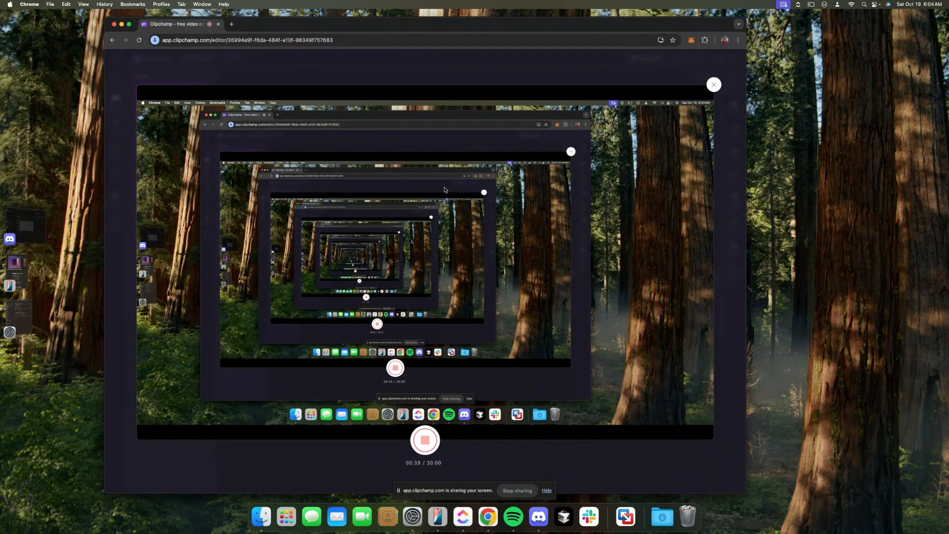
In a new tab, search Google for 'vmware fusion pro for mac download link'
{"action": "left_click", "coordinate": [232, 24]}
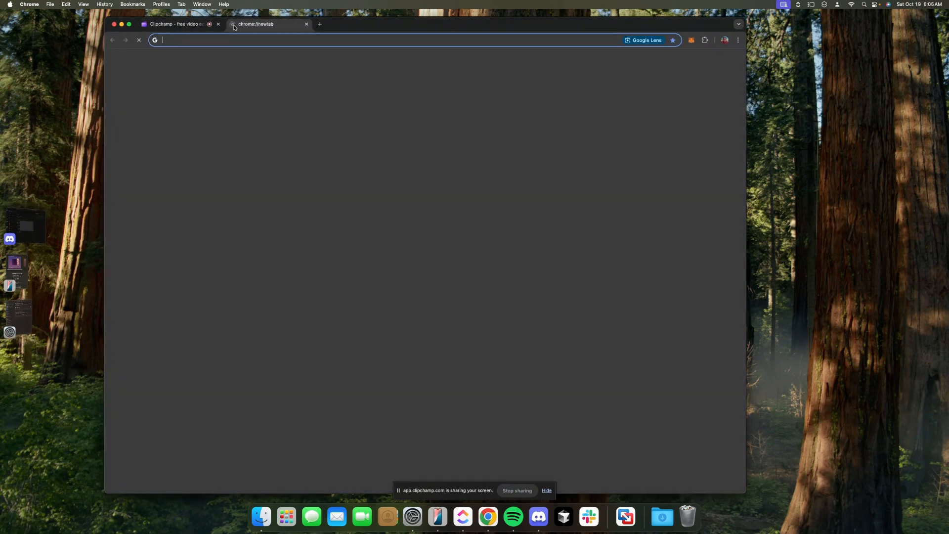
{"action": "type", "text": "vmwar"}
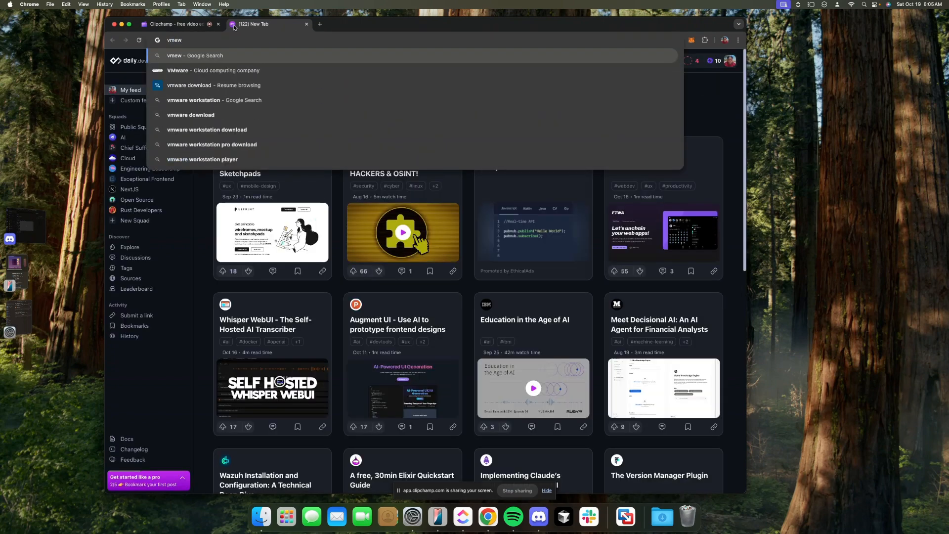
{"action": "type", "text": "e"}
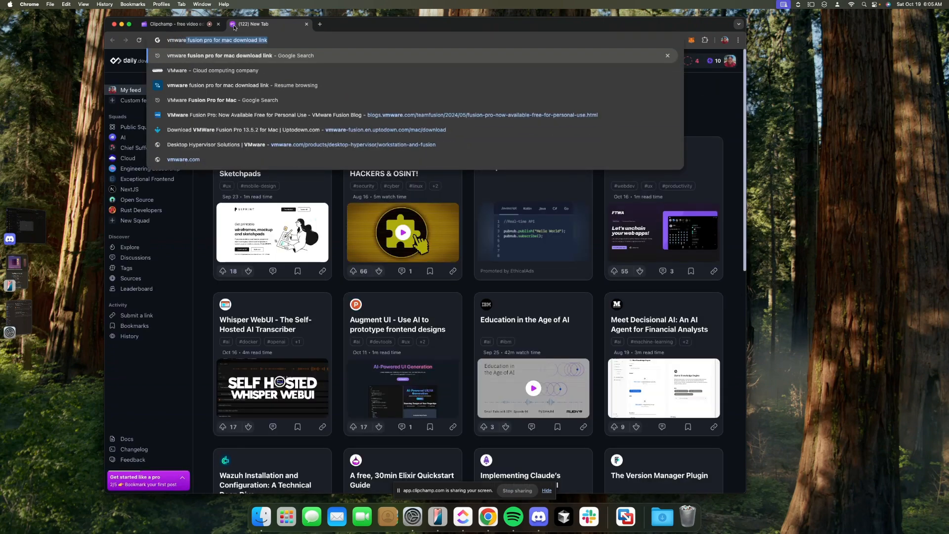
{"action": "key", "text": "Return"}
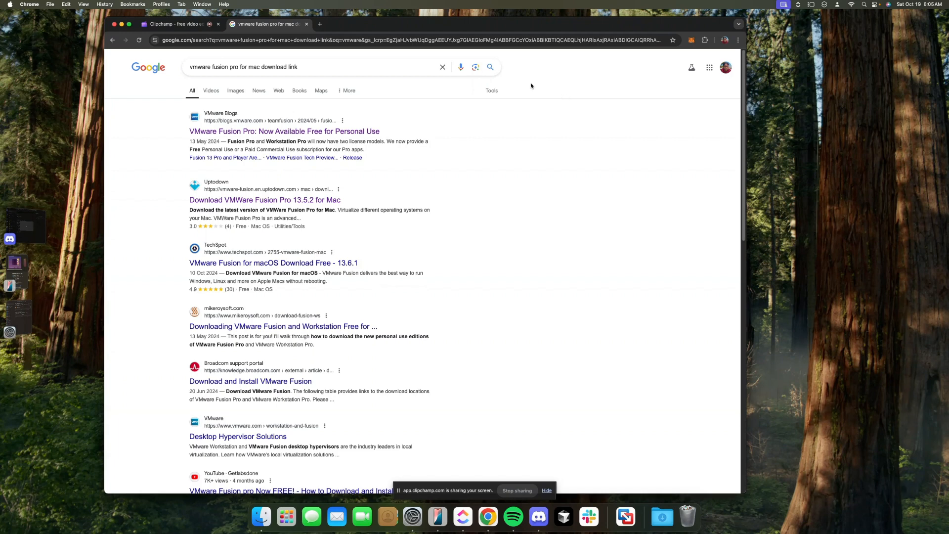
Open VMware's blog post on Fusion Pro being free for personal use and scroll to its download links
{"action": "left_click", "coordinate": [238, 132]}
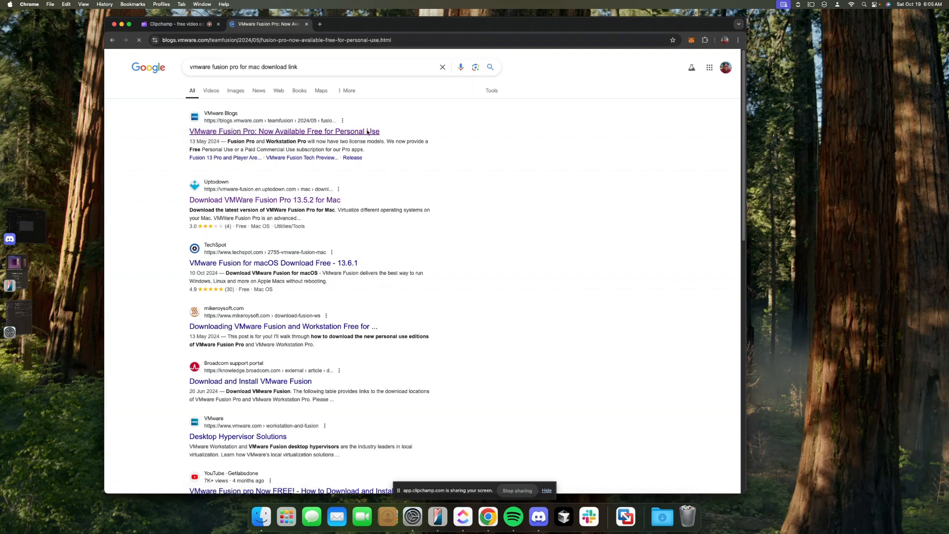
{"action": "scroll", "coordinate": [445, 317], "scroll_direction": "down", "scroll_amount": 6}
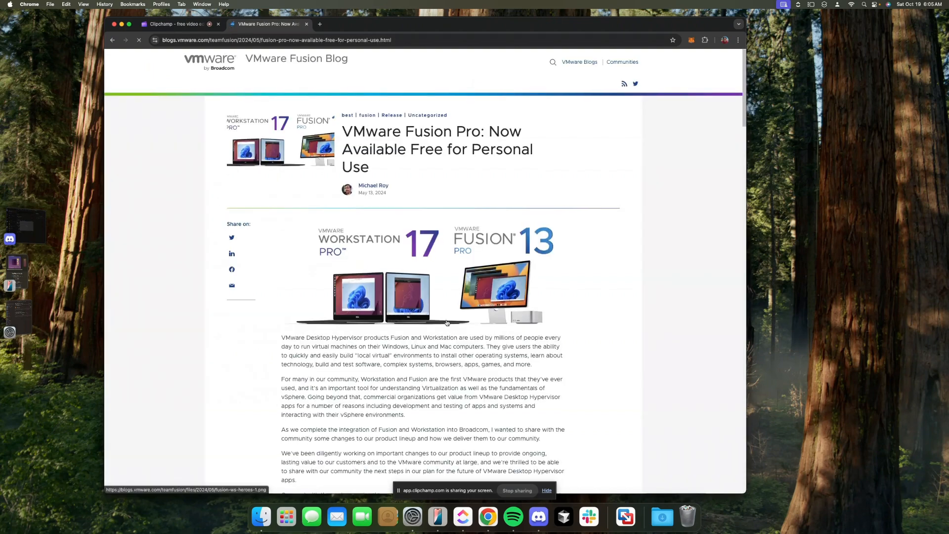
{"action": "scroll", "coordinate": [446, 321], "scroll_direction": "down", "scroll_amount": 3}
{"action": "scroll", "coordinate": [445, 321], "scroll_direction": "up", "scroll_amount": 8}
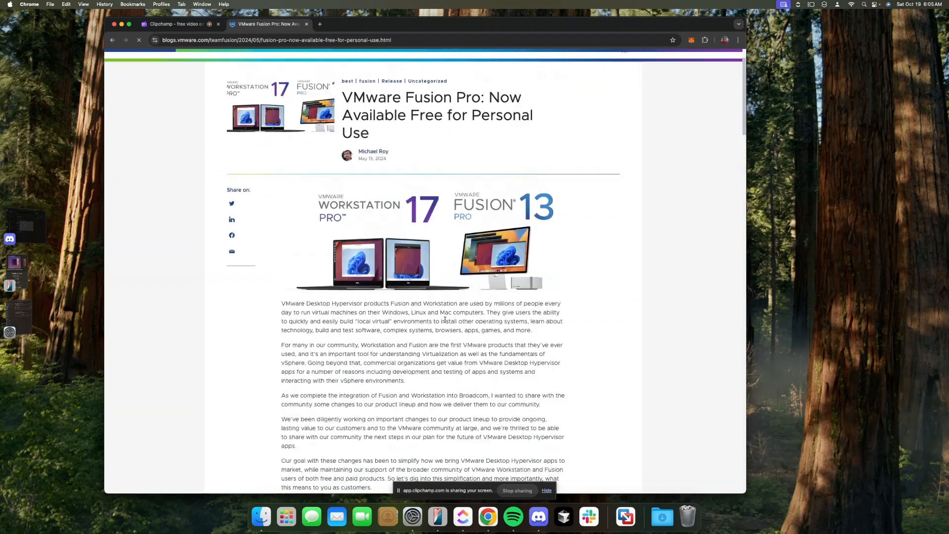
{"action": "scroll", "coordinate": [440, 326], "scroll_direction": "down", "scroll_amount": 20}
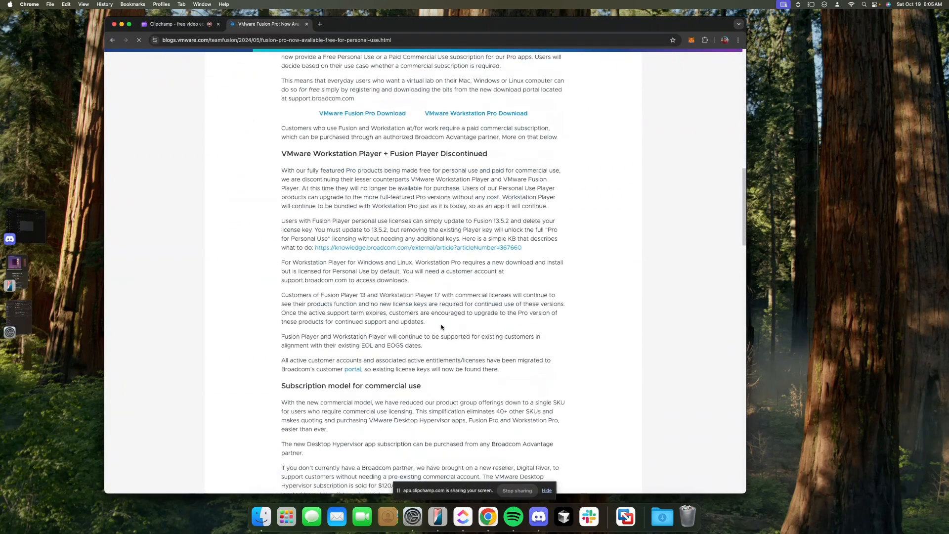
{"action": "scroll", "coordinate": [442, 327], "scroll_direction": "down", "scroll_amount": 2}
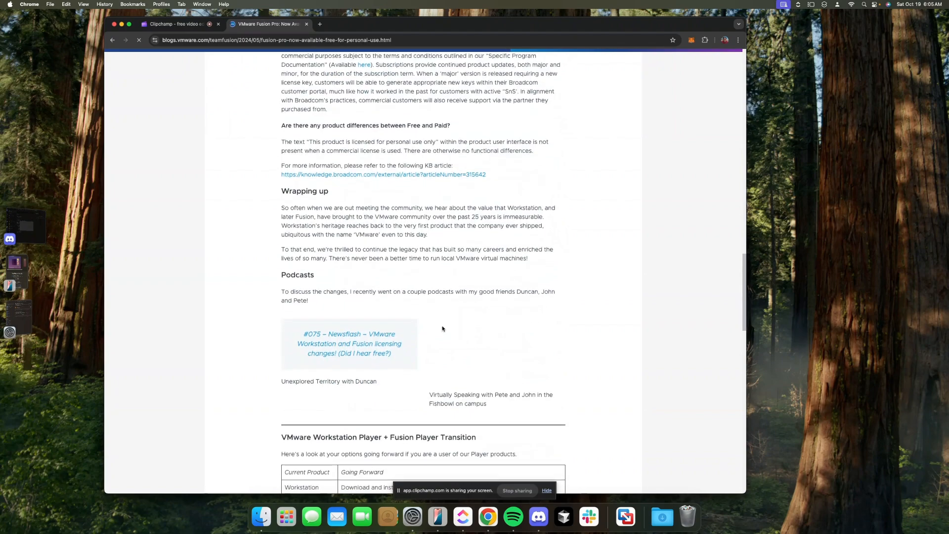
{"action": "scroll", "coordinate": [435, 331], "scroll_direction": "up", "scroll_amount": 9}
{"action": "scroll", "coordinate": [430, 335], "scroll_direction": "up", "scroll_amount": 15}
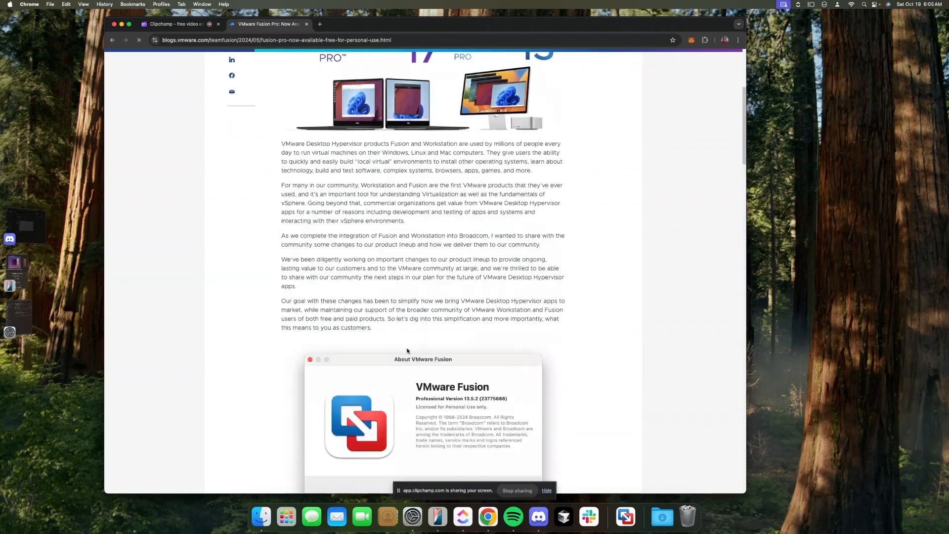
{"action": "scroll", "coordinate": [413, 349], "scroll_direction": "down", "scroll_amount": 5}
{"action": "scroll", "coordinate": [413, 349], "scroll_direction": "down", "scroll_amount": 8}
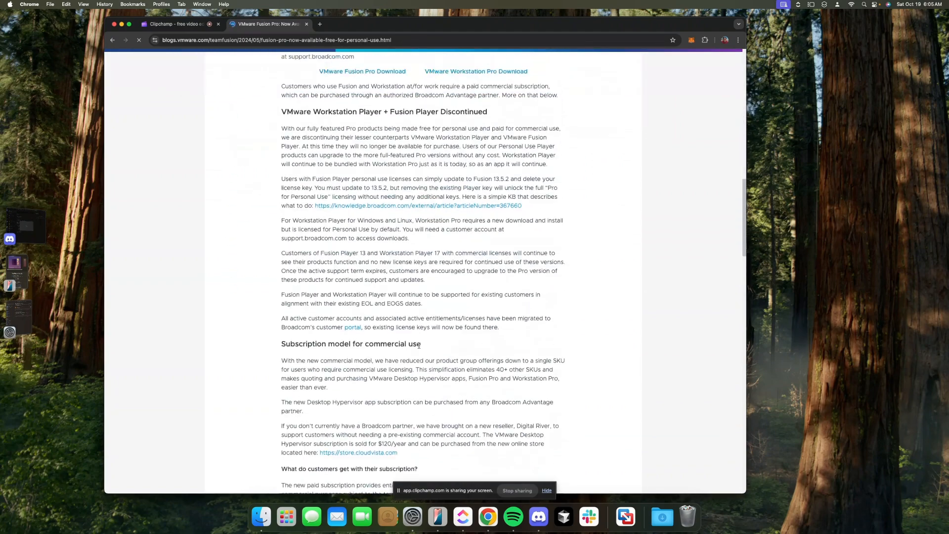
Follow the Fusion Pro Download link to Broadcom's sign-in, enter the username and account password
{"action": "left_click", "coordinate": [354, 129]}
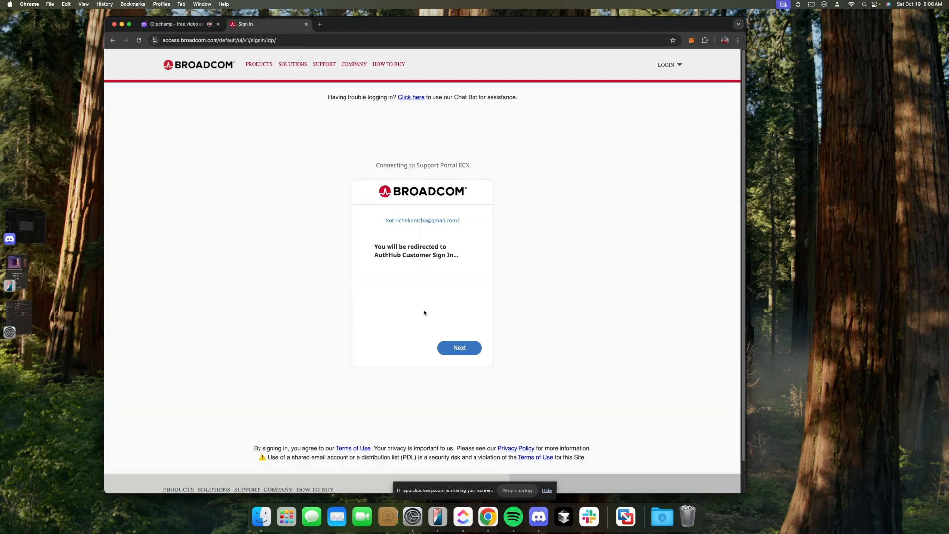
{"action": "left_click", "coordinate": [458, 350]}
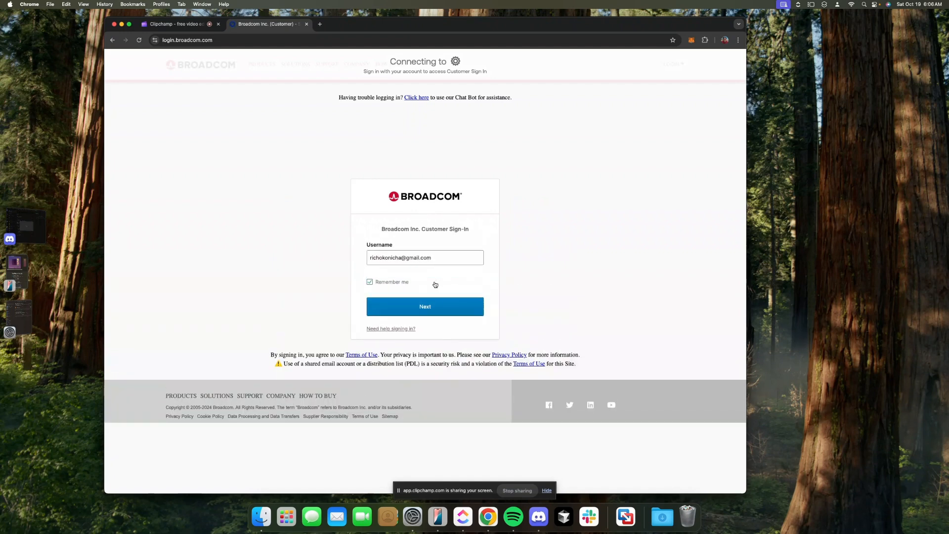
{"action": "left_click", "coordinate": [436, 284]}
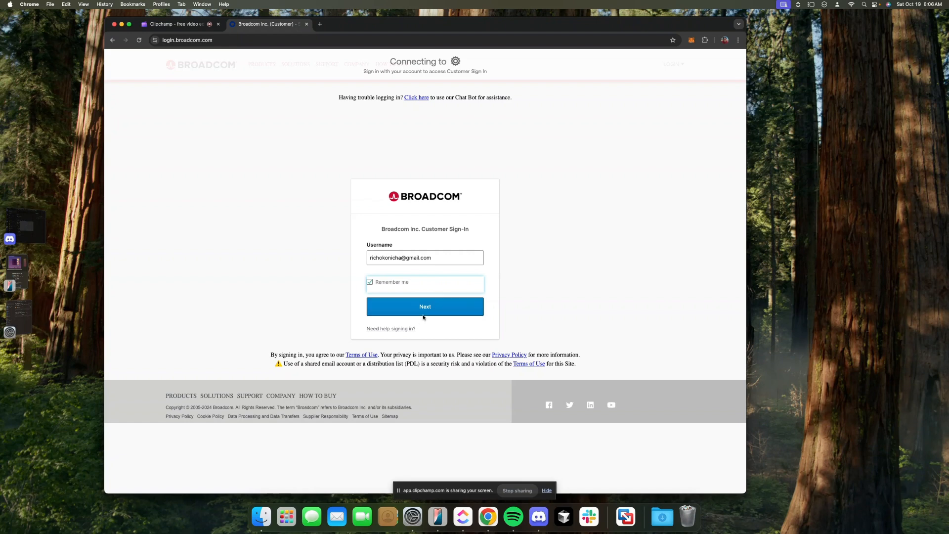
{"action": "left_click", "coordinate": [436, 308]}
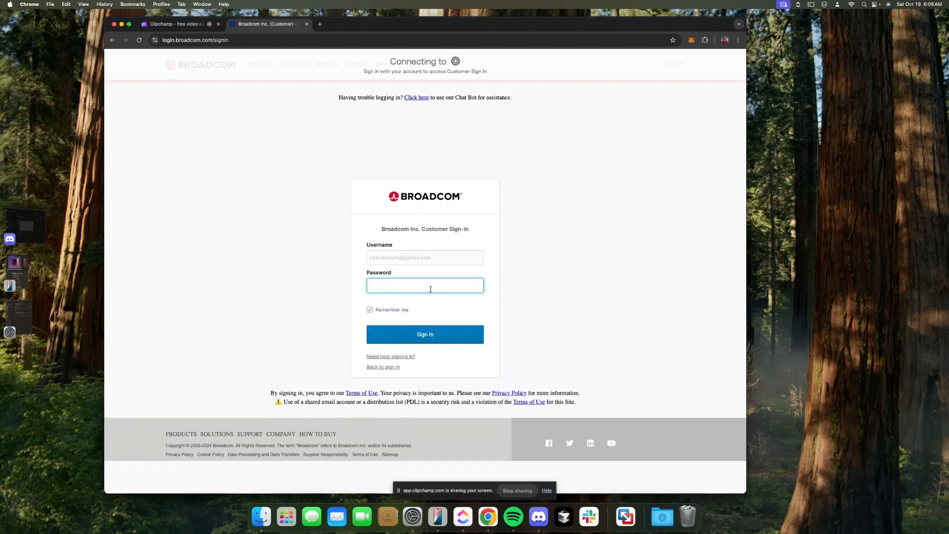
{"action": "type", "text": "••"}
{"action": "key", "text": "Return"}
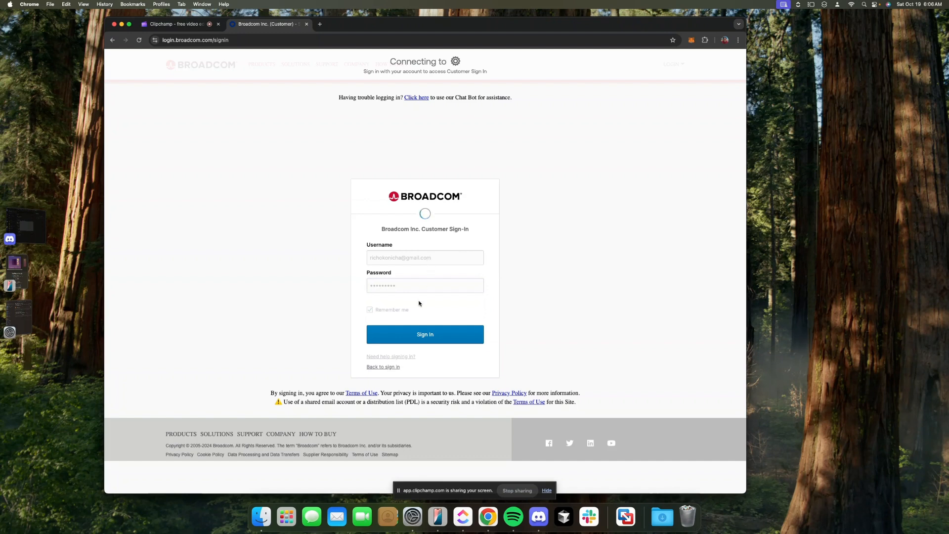
Re-enter the password after the failed attempts, sign in, and switch to the Clipchamp tab
{"action": "left_click", "coordinate": [387, 311]}
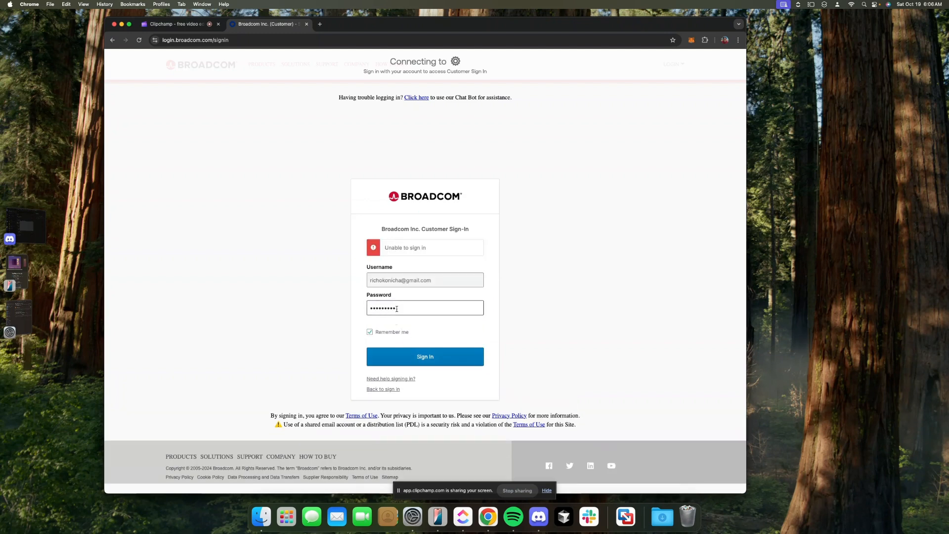
{"action": "left_click", "coordinate": [396, 309]}
{"action": "left_click_drag", "start_coordinate": [397, 309], "coordinate": [344, 295]}
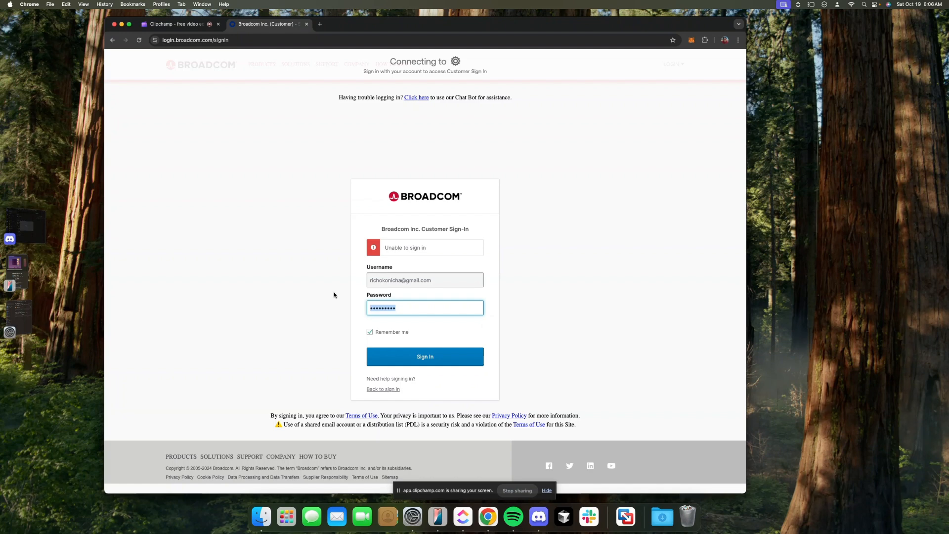
{"action": "type", "text": "aa"}
{"action": "key", "text": "Return"}
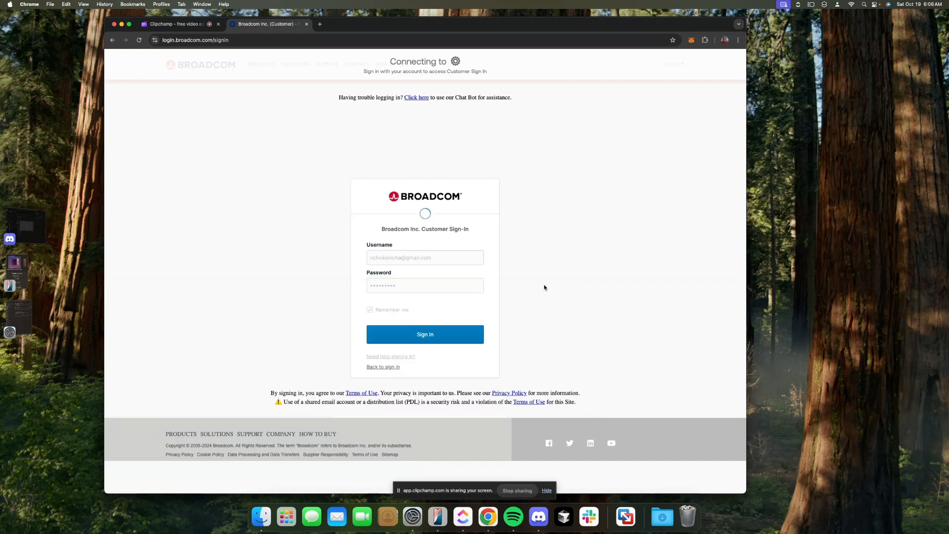
{"action": "left_click", "coordinate": [400, 302]}
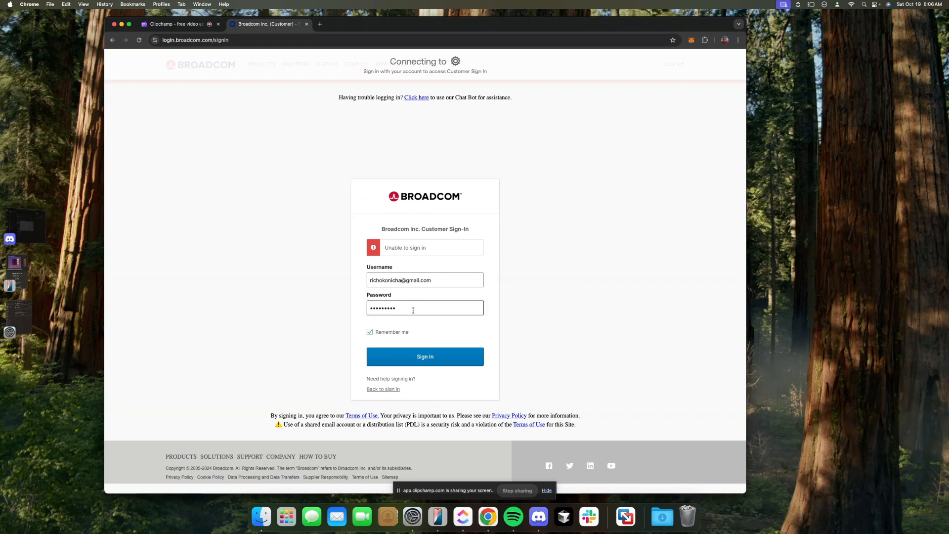
{"action": "key", "text": "super+a"}
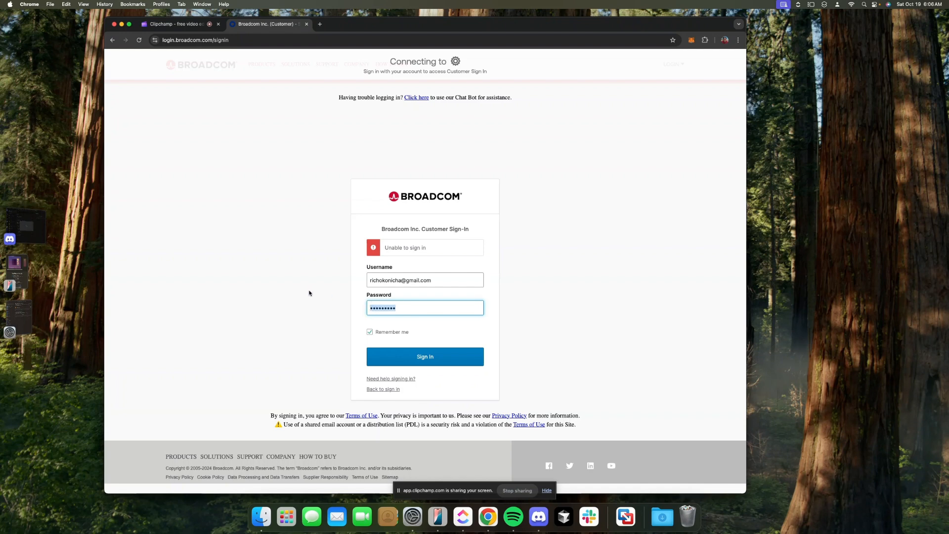
{"action": "type", "text": "•••••••"}
{"action": "key", "text": "Return"}
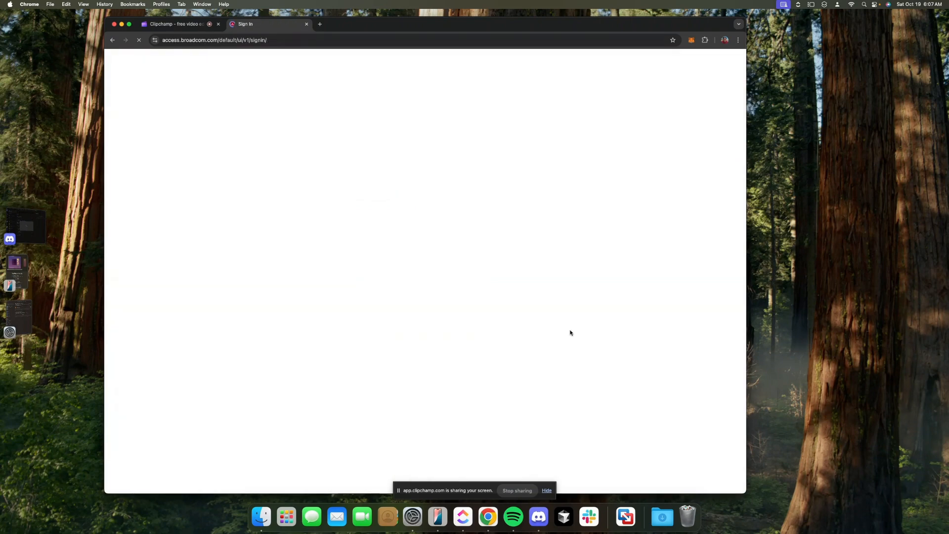
{"action": "left_click", "coordinate": [172, 27]}
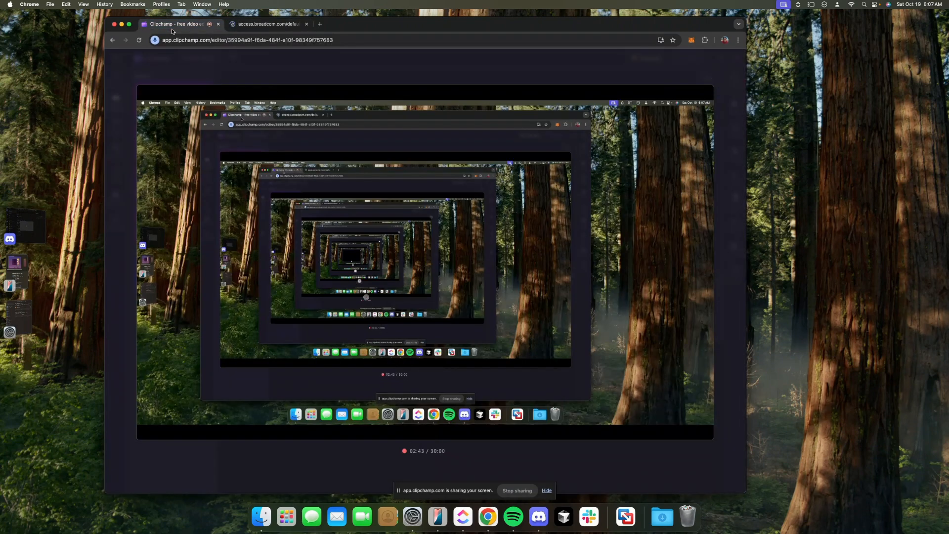
Download the VMware Fusion 13 Pro for Personal Use 13.6.1 installer from Broadcom
{"action": "left_click", "coordinate": [266, 24]}
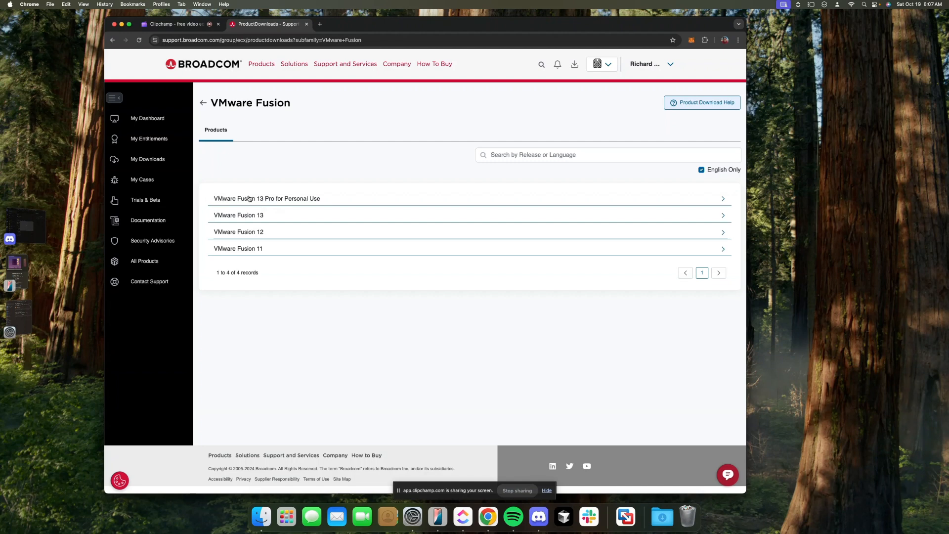
{"action": "left_click", "coordinate": [314, 199]}
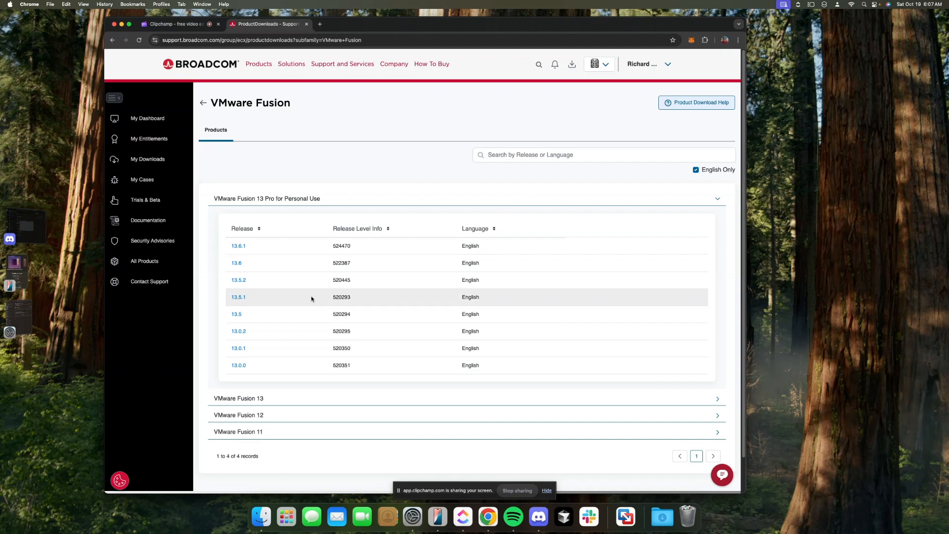
{"action": "left_click", "coordinate": [234, 247]}
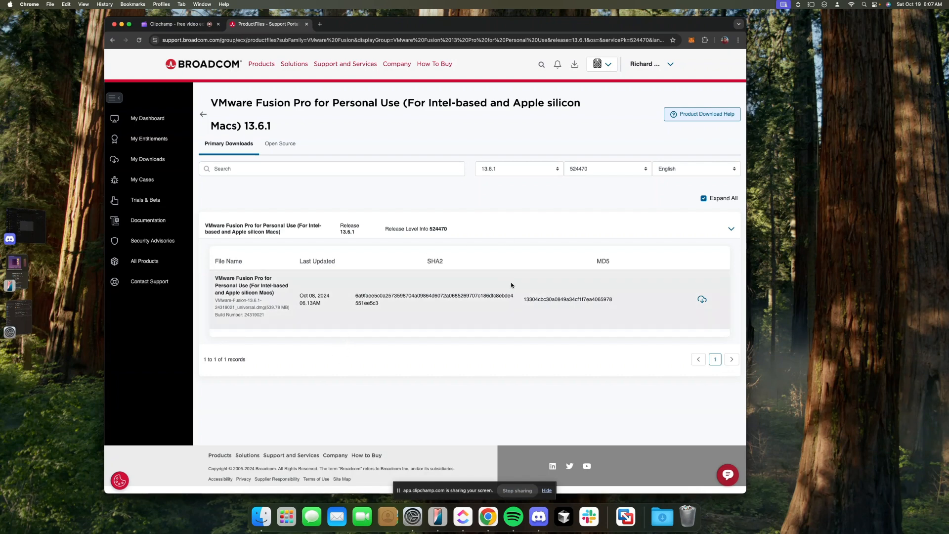
{"action": "left_click", "coordinate": [702, 301]}
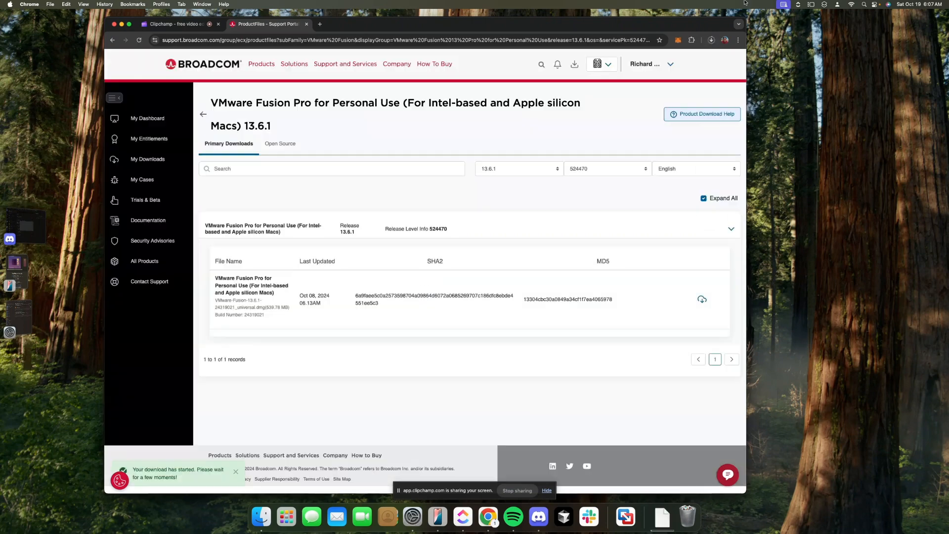
Cancel the duplicate VMware Fusion download and minimise the browser to show the desktop
{"action": "left_click", "coordinate": [710, 42]}
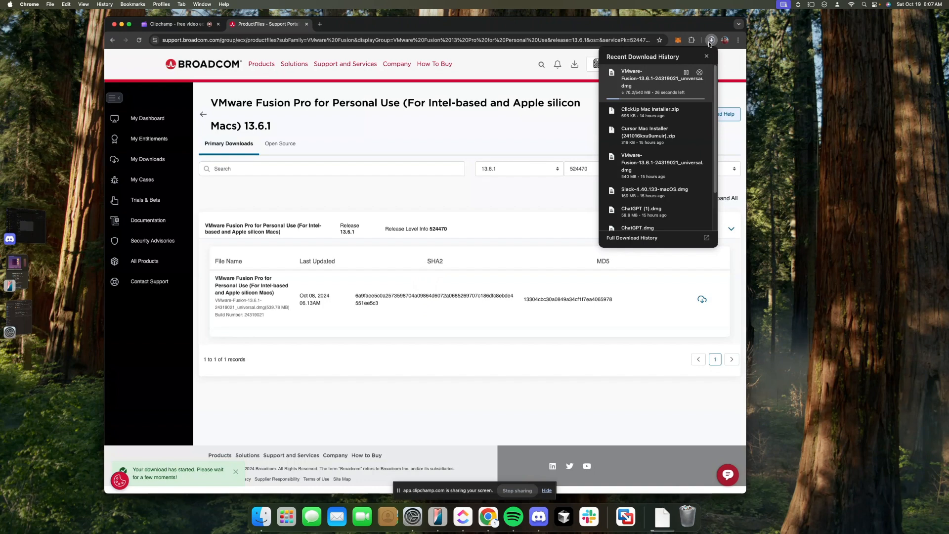
{"action": "left_click", "coordinate": [701, 73]}
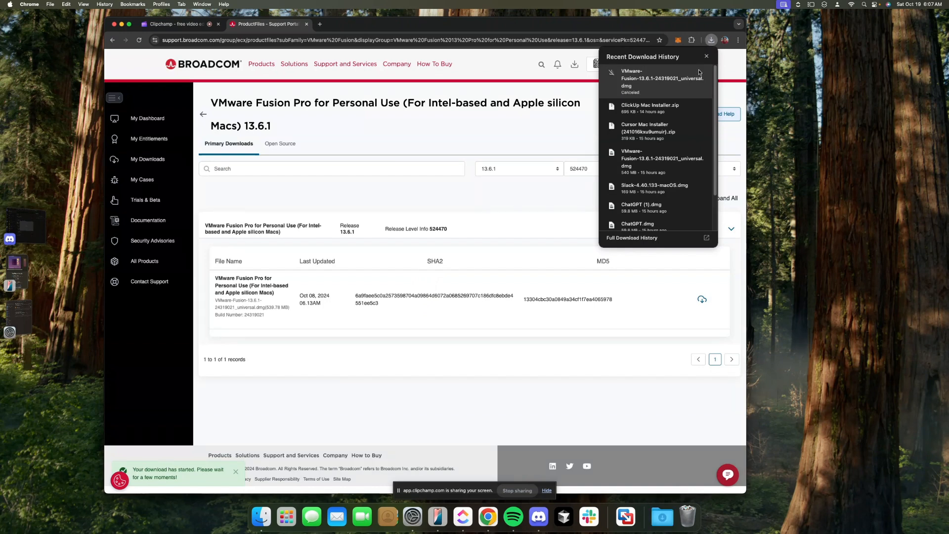
{"action": "scroll", "coordinate": [644, 169], "scroll_direction": "down", "scroll_amount": 1}
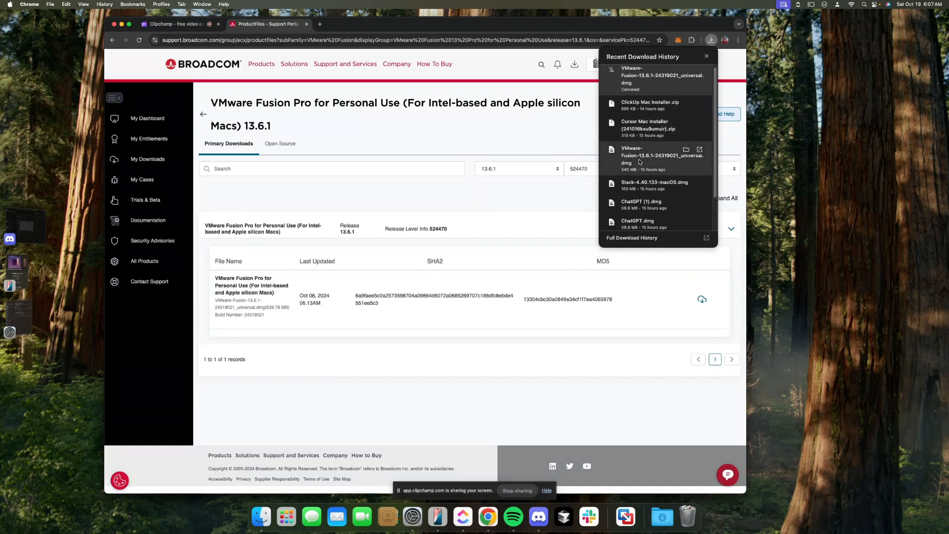
{"action": "left_click", "coordinate": [524, 271]}
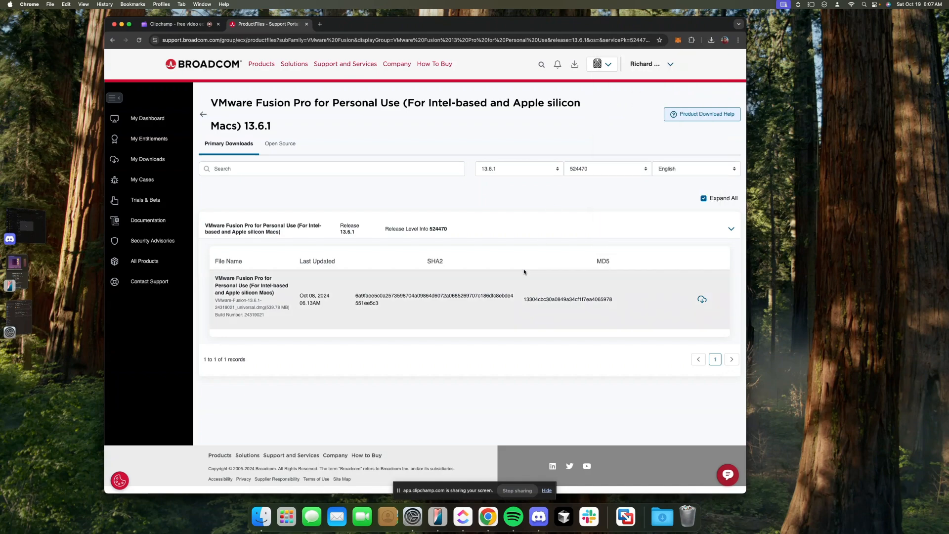
{"action": "left_click", "coordinate": [884, 455]}
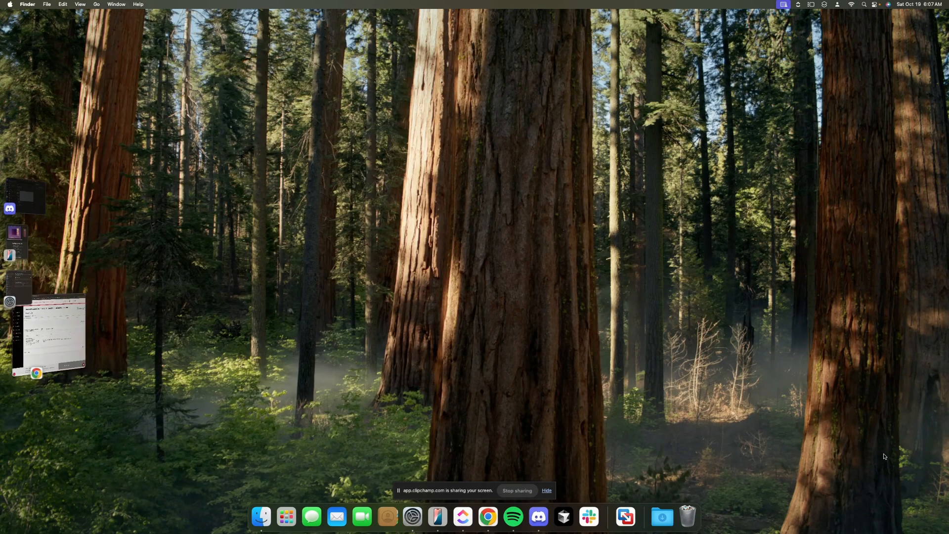
Launch VMware Fusion, centre its installation-method window, and bring Broadcom's download page back
{"action": "left_click", "coordinate": [629, 522]}
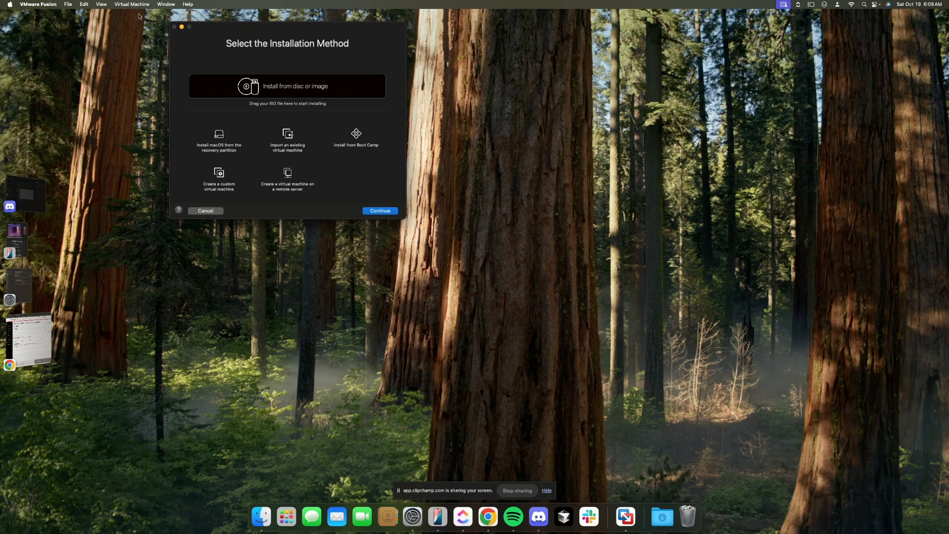
{"action": "left_click_drag", "start_coordinate": [254, 38], "coordinate": [392, 96]}
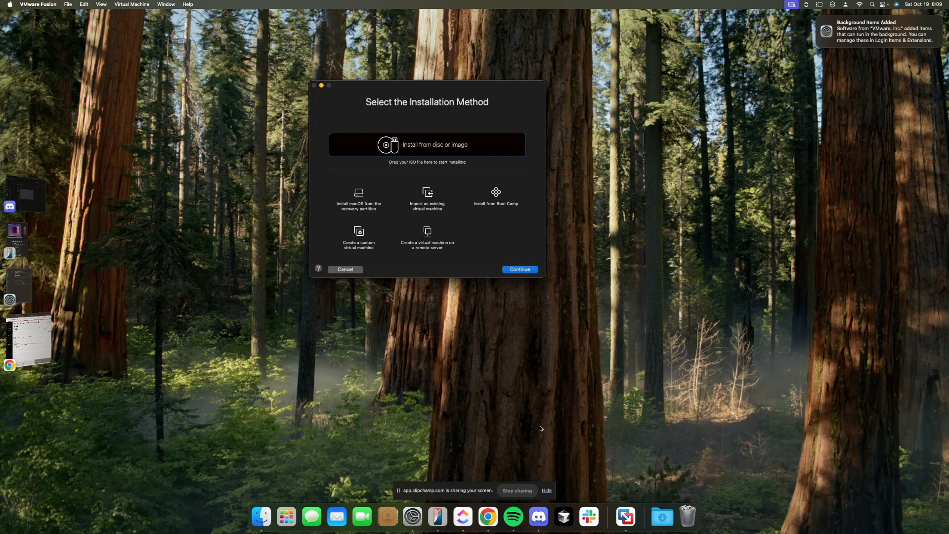
{"action": "left_click", "coordinate": [488, 517]}
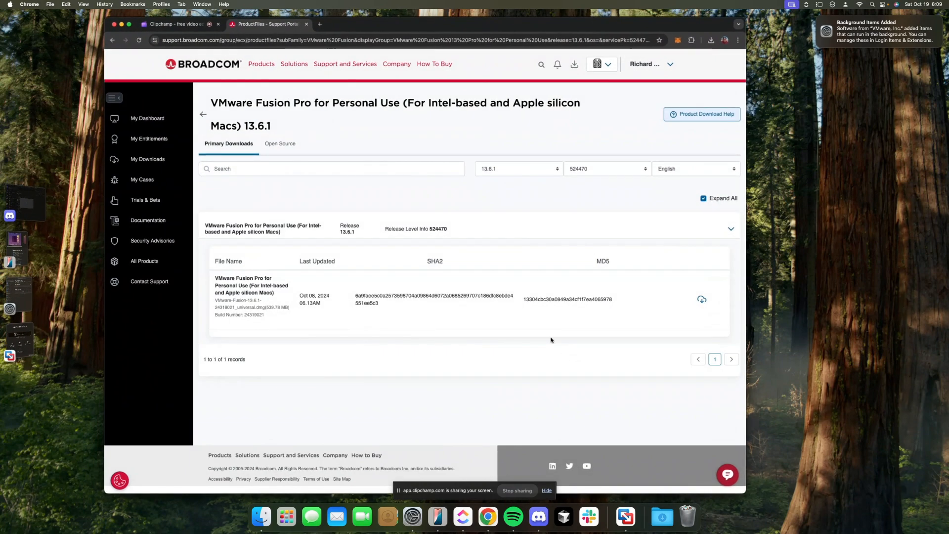
In a new tab, search Google for 'ubuntu jammpy os download' via the suggestion
{"action": "left_click", "coordinate": [320, 24]}
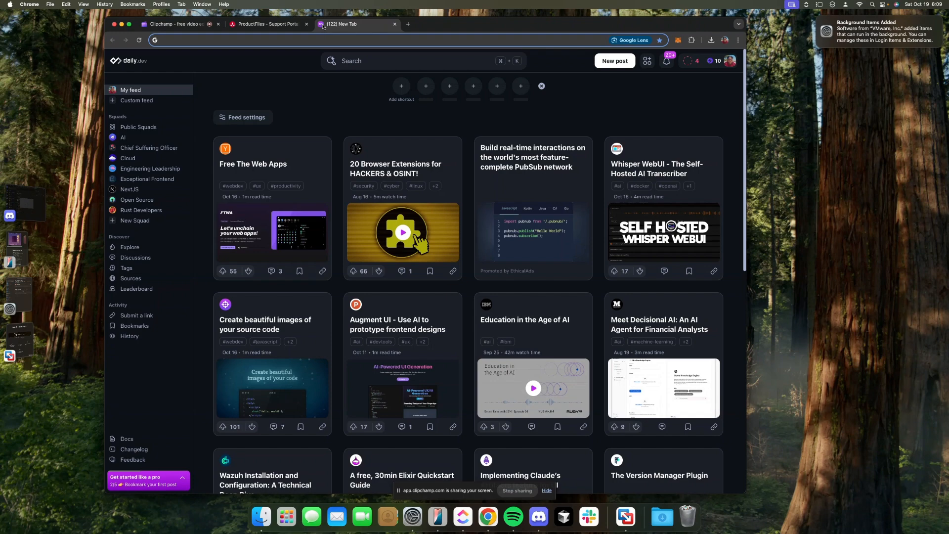
{"action": "type", "text": "ubuntu"}
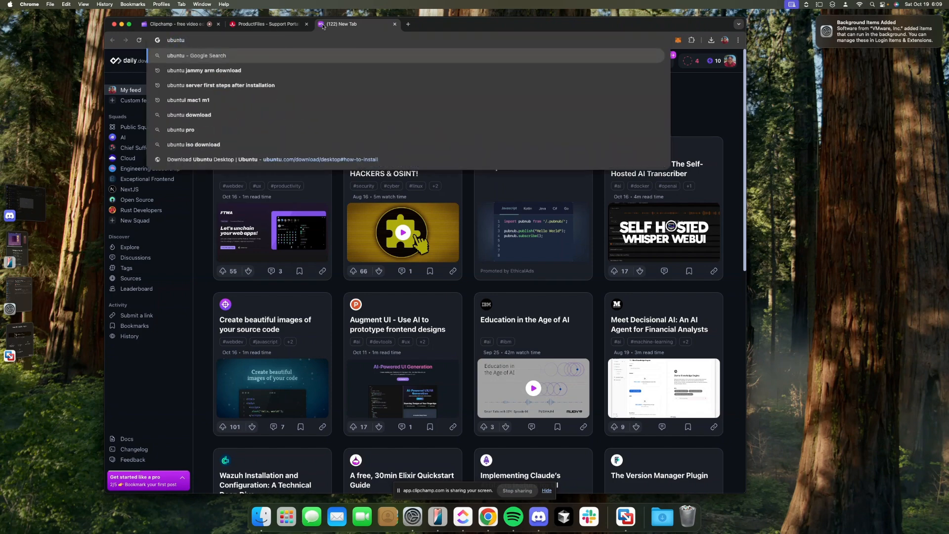
{"action": "type", "text": " jammpy"}
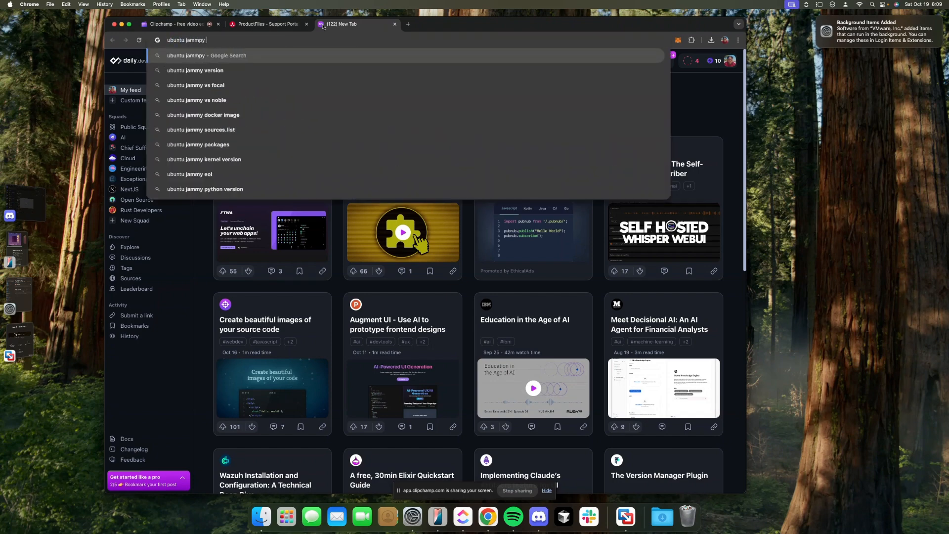
{"action": "type", "text": " os"}
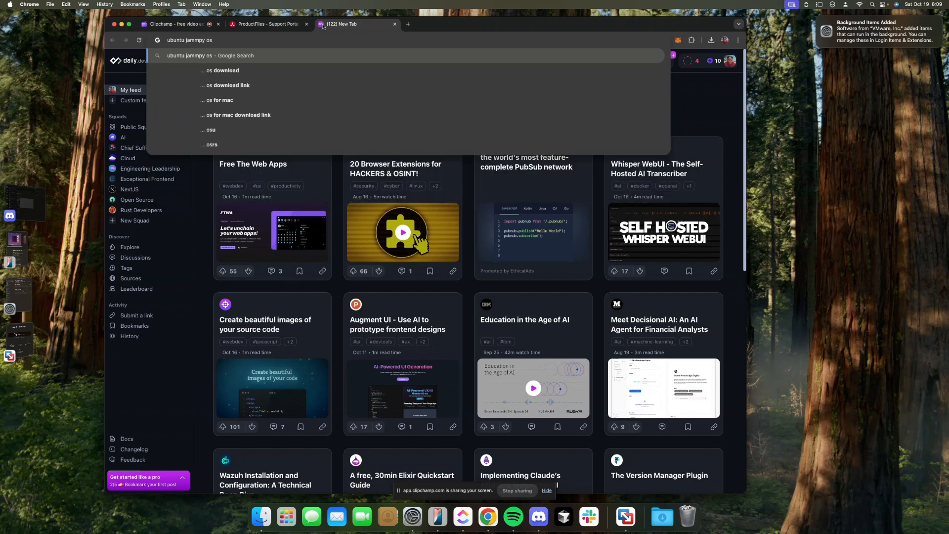
{"action": "key", "text": "Down"}
{"action": "key", "text": "Return"}
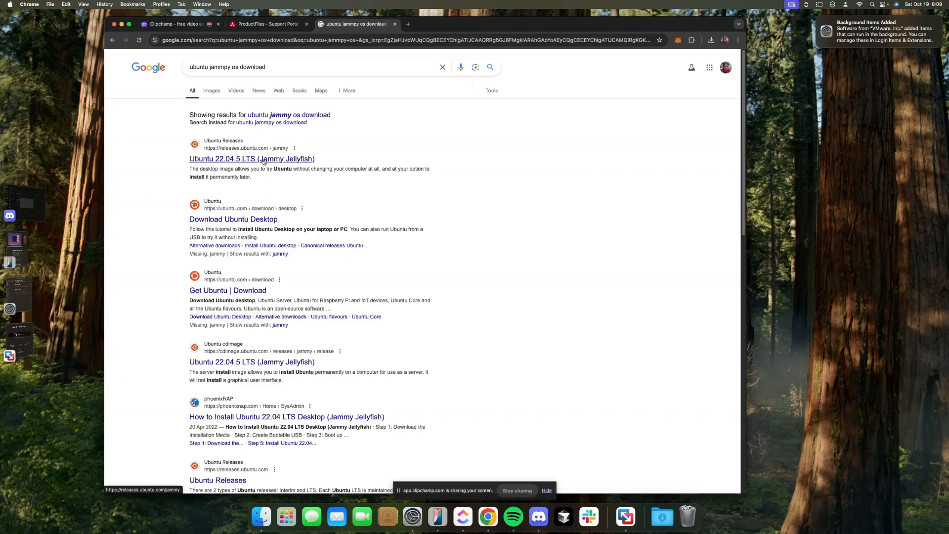
Open the Ubuntu 22.04.5 LTS (Jammy Jellyfish) release page, highlighting /jammy/ and the heading
{"action": "left_click", "coordinate": [263, 161]}
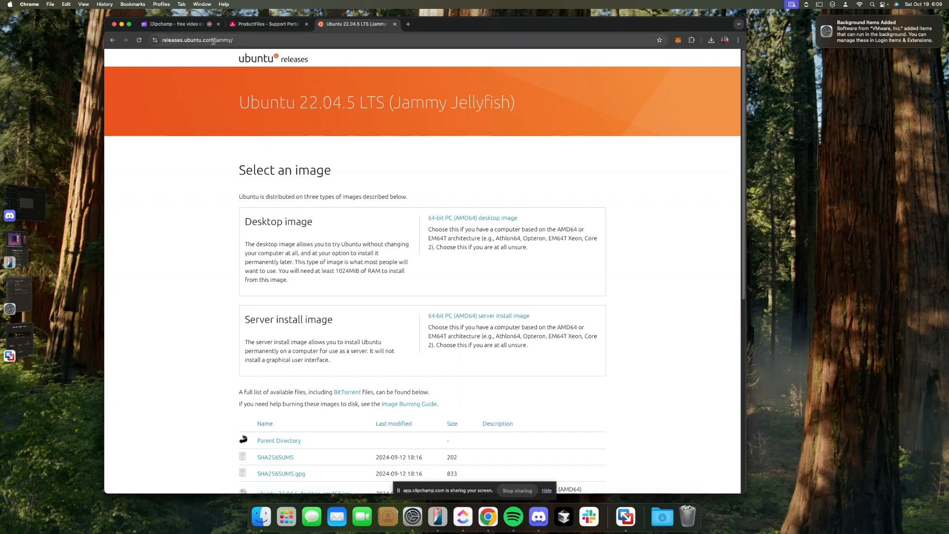
{"action": "left_click_drag", "start_coordinate": [213, 41], "coordinate": [333, 43]}
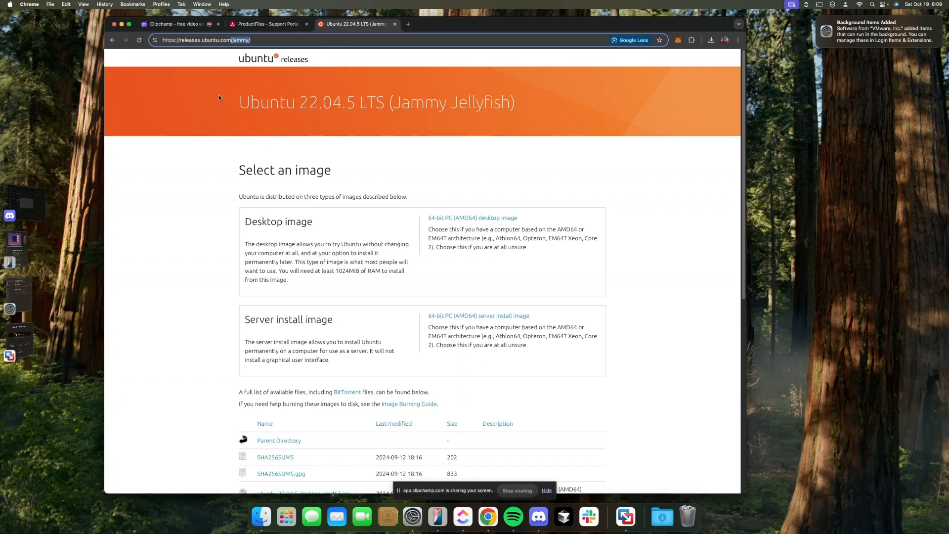
{"action": "left_click_drag", "start_coordinate": [240, 102], "coordinate": [542, 120]}
{"action": "left_click", "coordinate": [544, 114]}
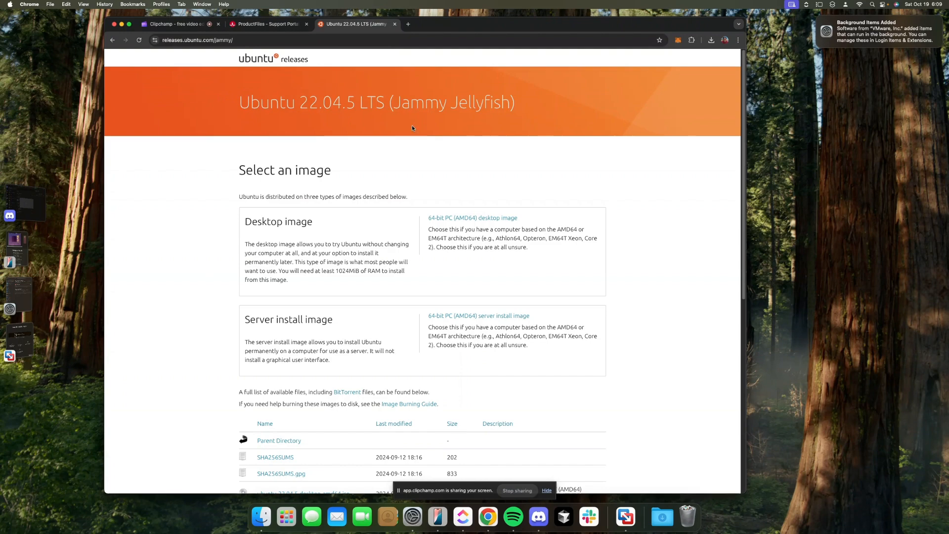
{"action": "left_click_drag", "start_coordinate": [385, 102], "coordinate": [504, 103]}
{"action": "left_click", "coordinate": [504, 104]}
Scroll through the Jammy file list to review the desktop and server images
{"action": "scroll", "coordinate": [421, 196], "scroll_direction": "down", "scroll_amount": 1}
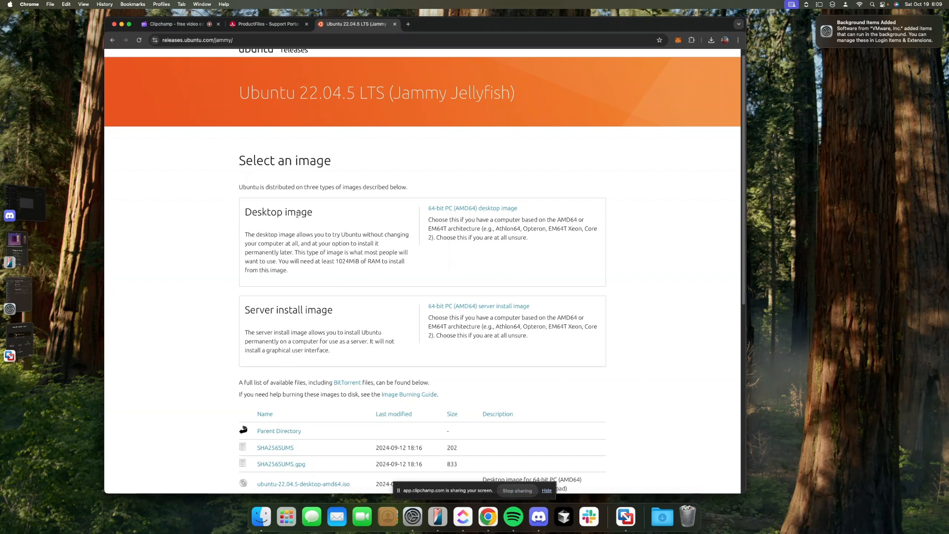
{"action": "scroll", "coordinate": [297, 213], "scroll_direction": "down", "scroll_amount": 3}
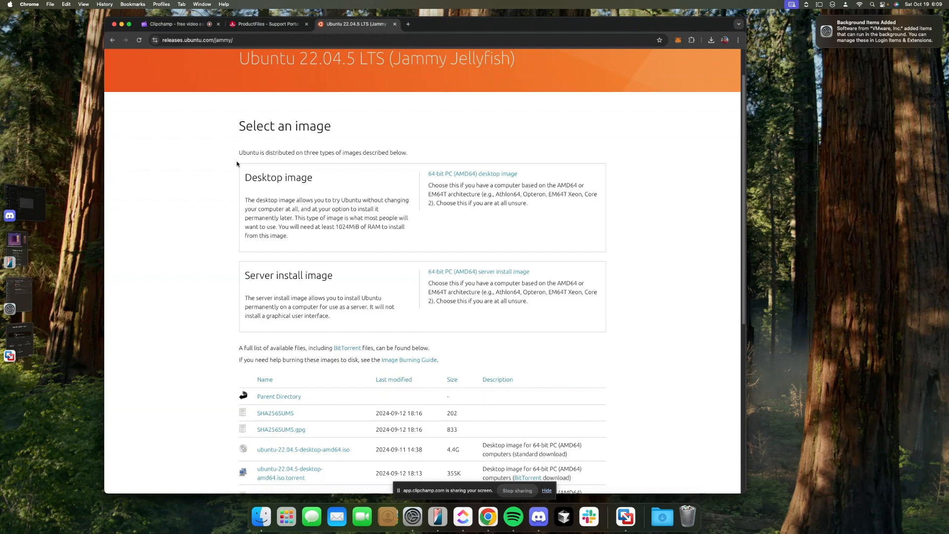
{"action": "scroll", "coordinate": [237, 164], "scroll_direction": "down", "scroll_amount": 3}
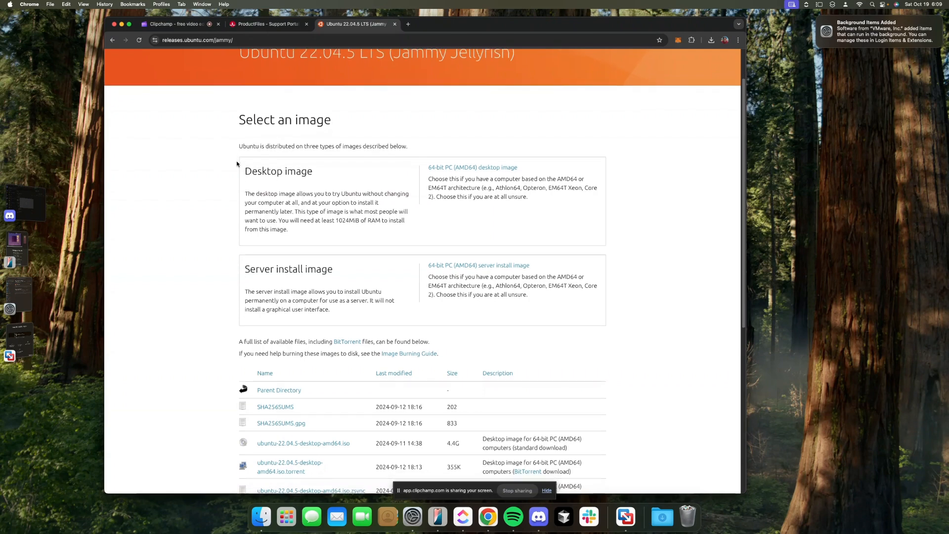
{"action": "scroll", "coordinate": [222, 178], "scroll_direction": "down", "scroll_amount": 5}
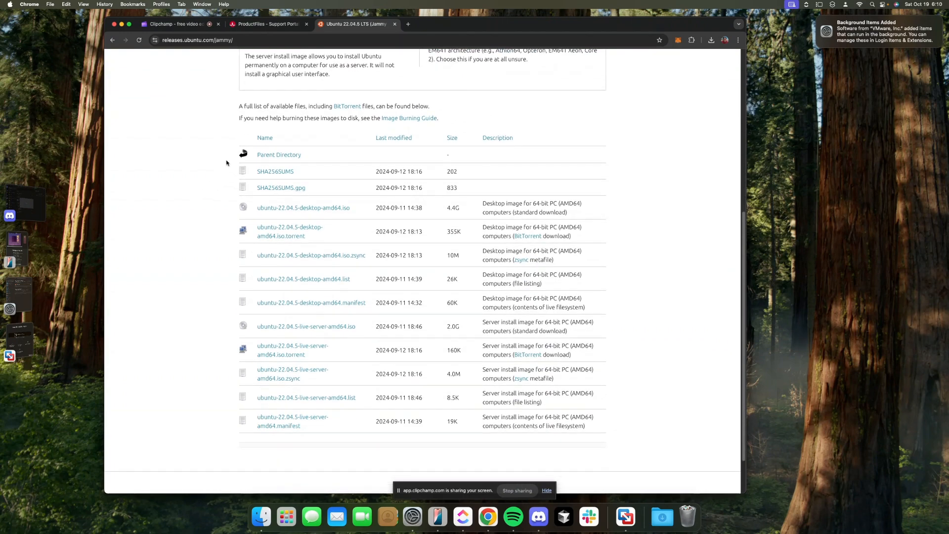
{"action": "scroll", "coordinate": [217, 163], "scroll_direction": "up", "scroll_amount": 4}
{"action": "scroll", "coordinate": [218, 165], "scroll_direction": "up", "scroll_amount": 3}
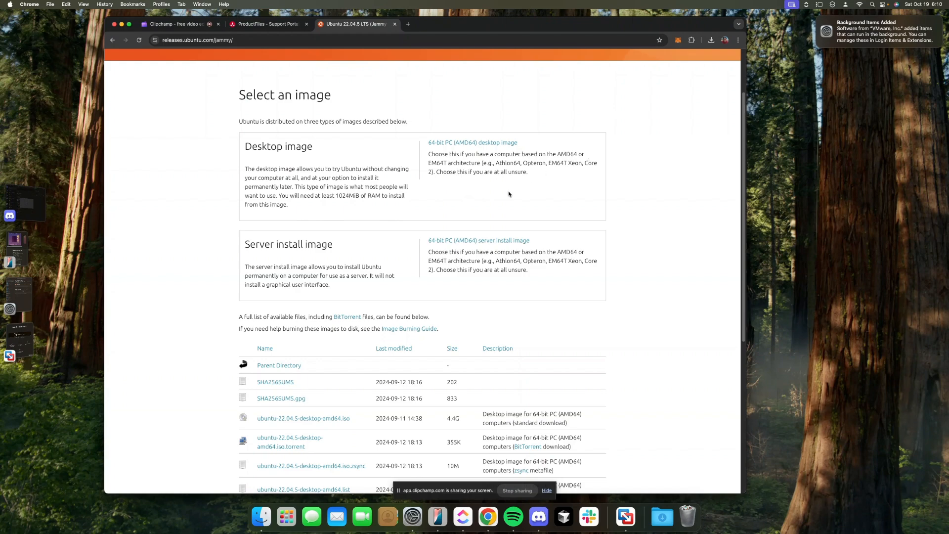
{"action": "scroll", "coordinate": [542, 207], "scroll_direction": "down", "scroll_amount": 1}
{"action": "scroll", "coordinate": [544, 209], "scroll_direction": "down", "scroll_amount": 3}
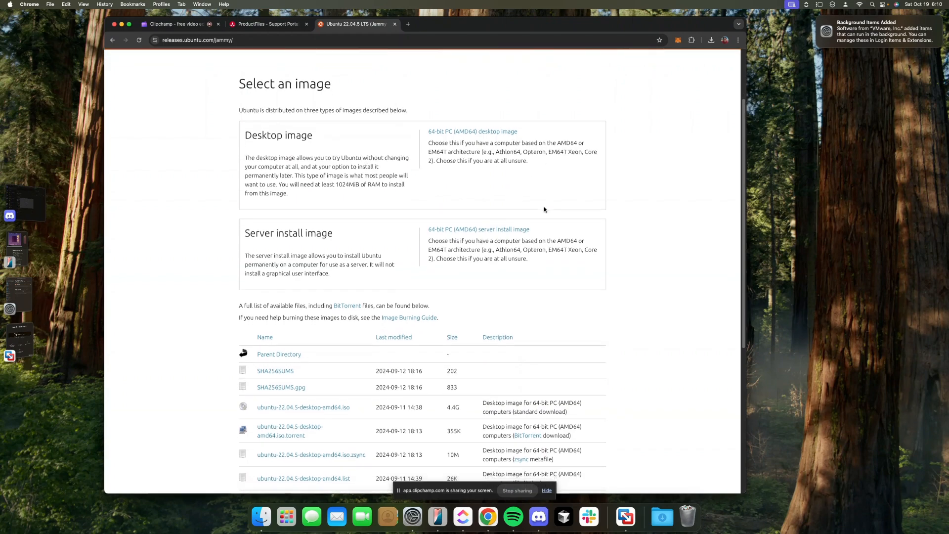
{"action": "scroll", "coordinate": [653, 204], "scroll_direction": "down", "scroll_amount": 5}
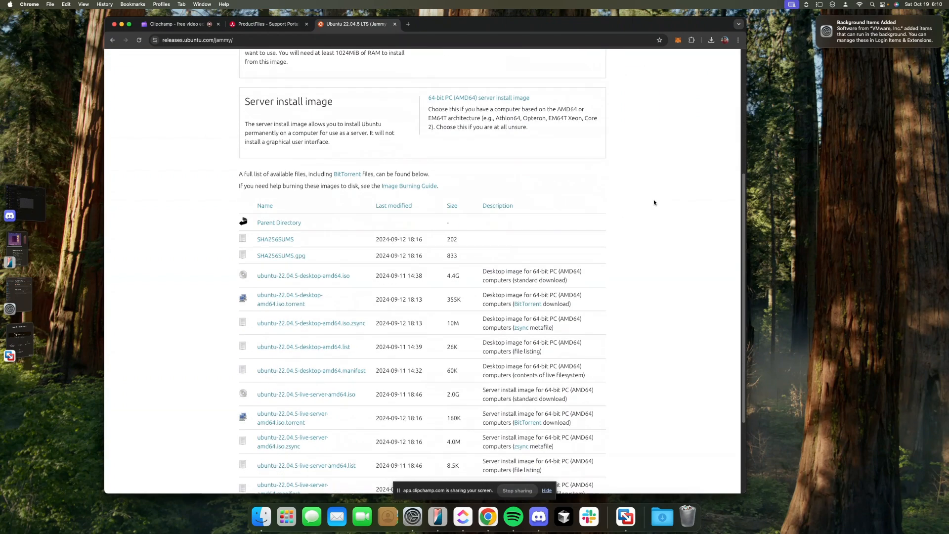
{"action": "scroll", "coordinate": [653, 204], "scroll_direction": "down", "scroll_amount": 2}
{"action": "scroll", "coordinate": [653, 204], "scroll_direction": "up", "scroll_amount": 15}
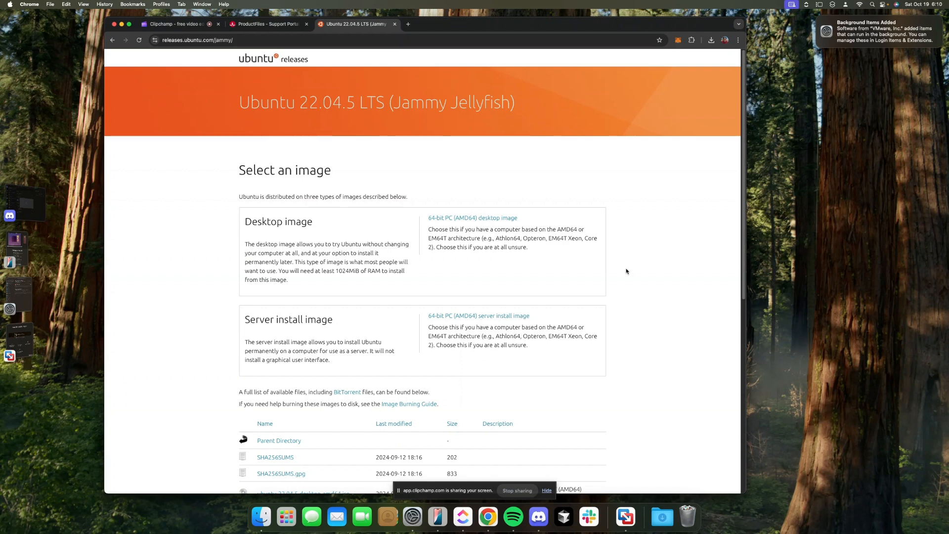
{"action": "key", "text": "super+space"}
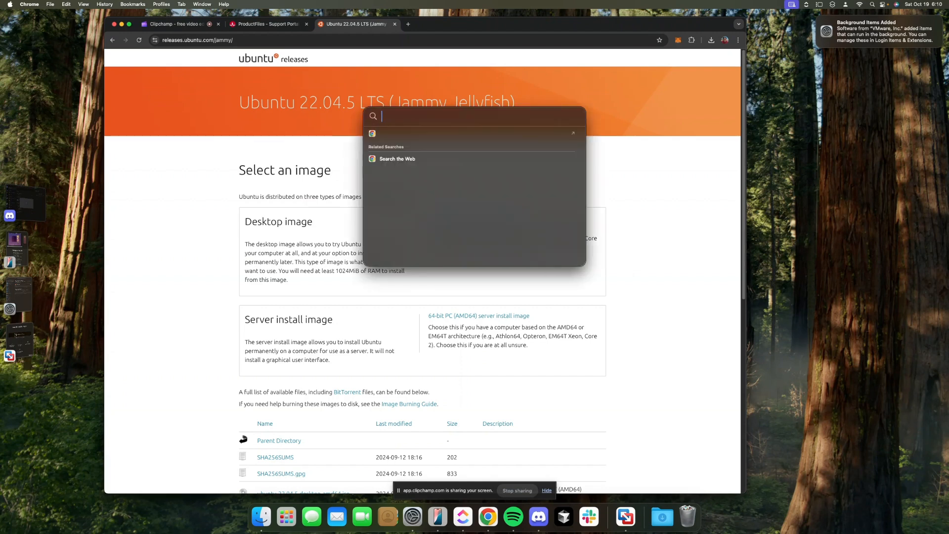
Open Terminal and run uname and uname -a
{"action": "type", "text": "termi"}
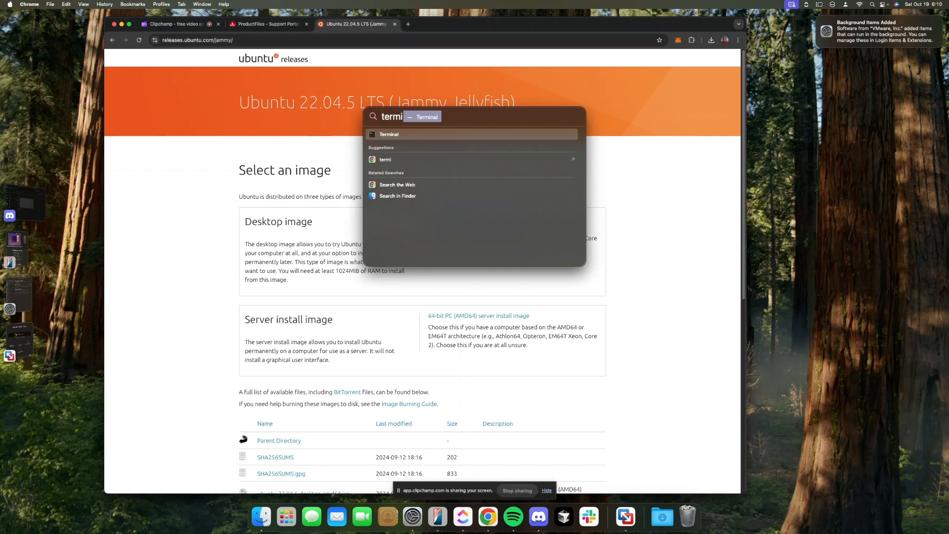
{"action": "type", "text": "nal"}
{"action": "key", "text": "Return"}
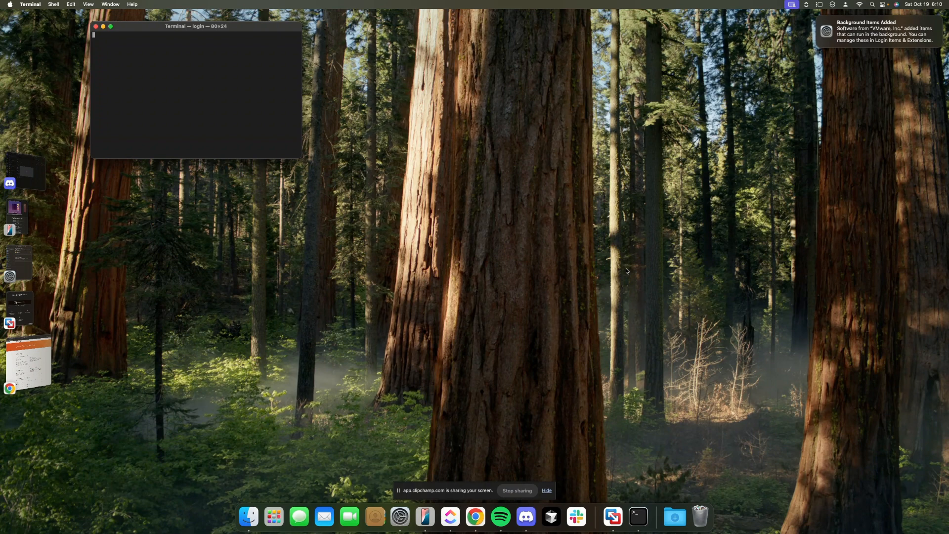
{"action": "type", "text": "uname"}
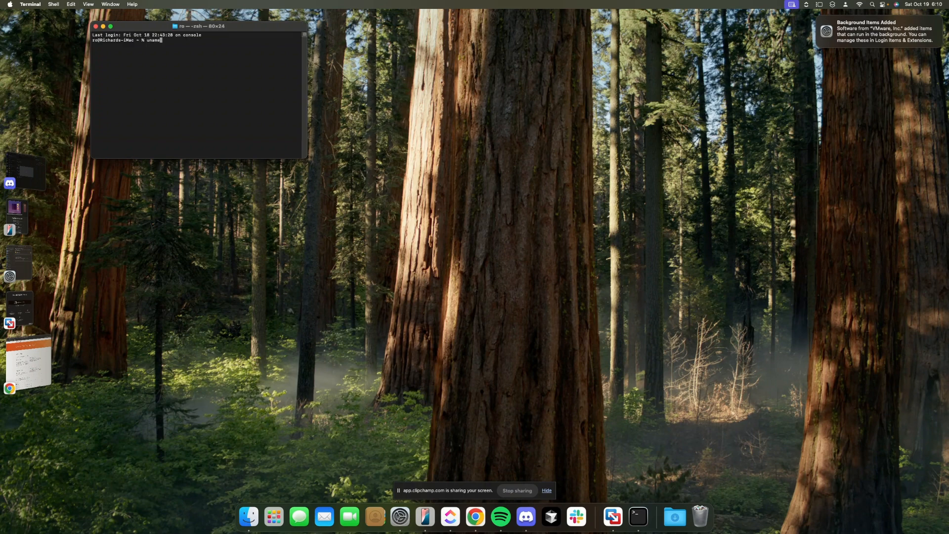
{"action": "key", "text": "Return"}
{"action": "type", "text": "uname -a"}
{"action": "key", "text": "Return"}
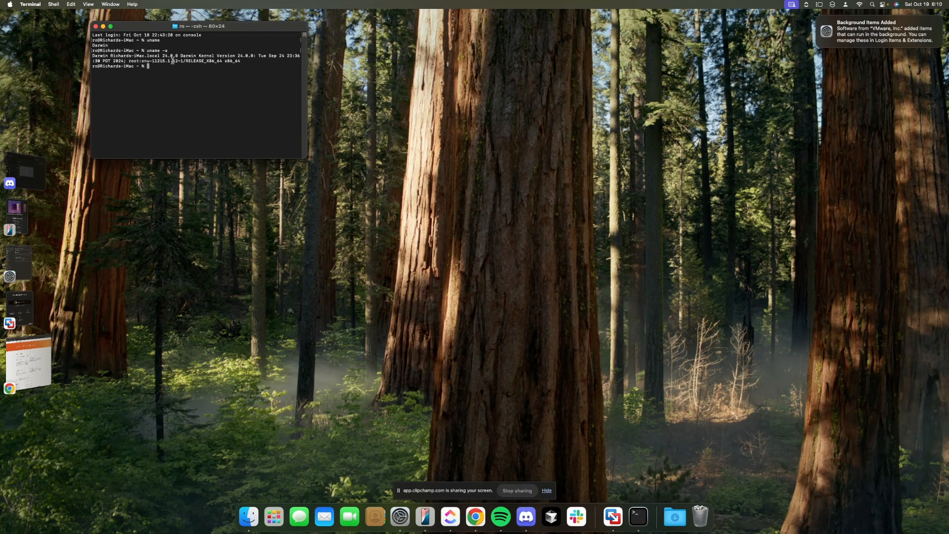
Highlight the x86_64 architecture in the output, then bring the Ubuntu releases page back
{"action": "left_click_drag", "start_coordinate": [206, 61], "coordinate": [223, 60]}
{"action": "left_click", "coordinate": [224, 60]}
{"action": "left_click", "coordinate": [37, 367]}
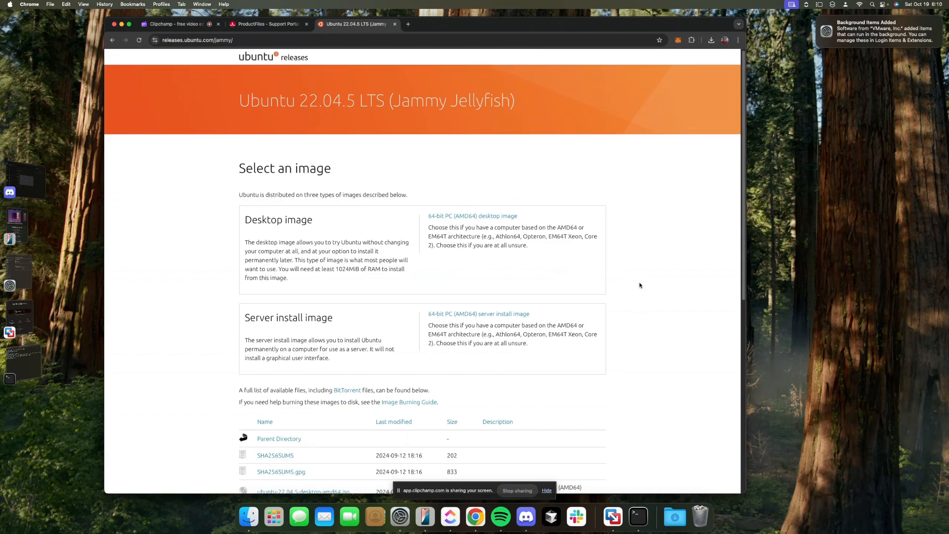
{"action": "scroll", "coordinate": [637, 281], "scroll_direction": "down", "scroll_amount": 5}
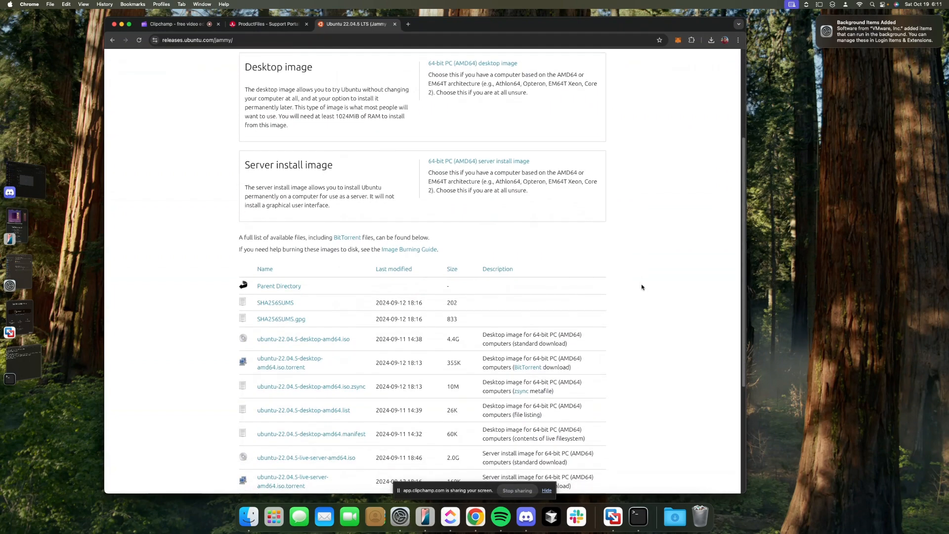
{"action": "scroll", "coordinate": [642, 288], "scroll_direction": "down", "scroll_amount": 3}
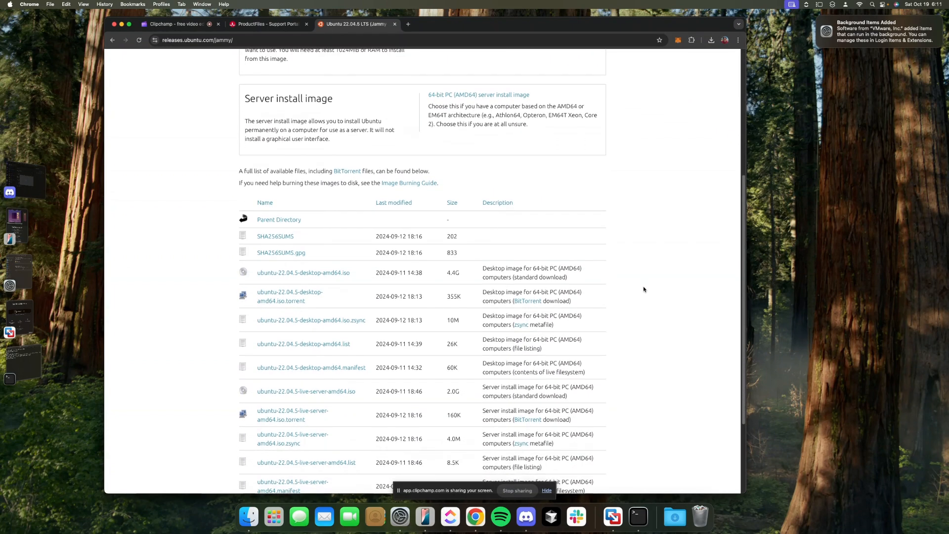
{"action": "scroll", "coordinate": [644, 290], "scroll_direction": "down", "scroll_amount": 3}
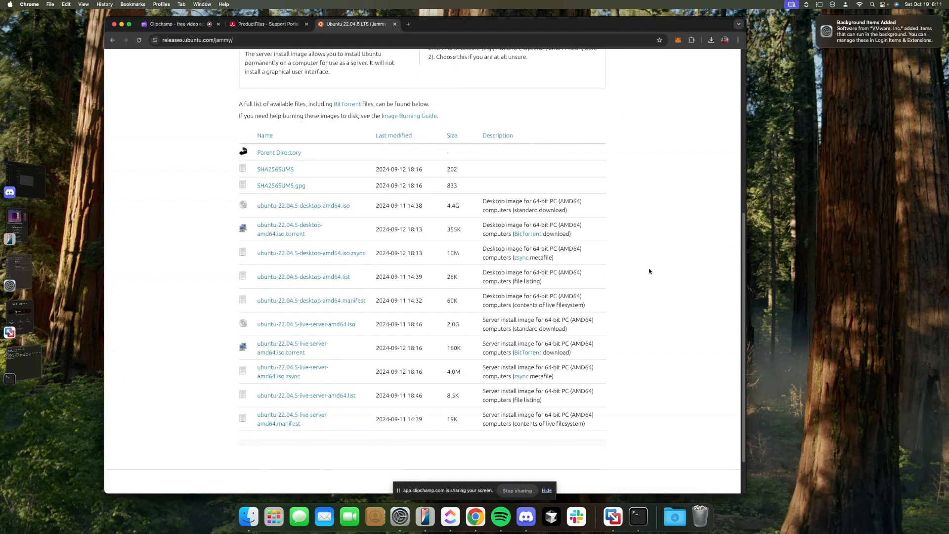
{"action": "scroll", "coordinate": [649, 271], "scroll_direction": "up", "scroll_amount": 2}
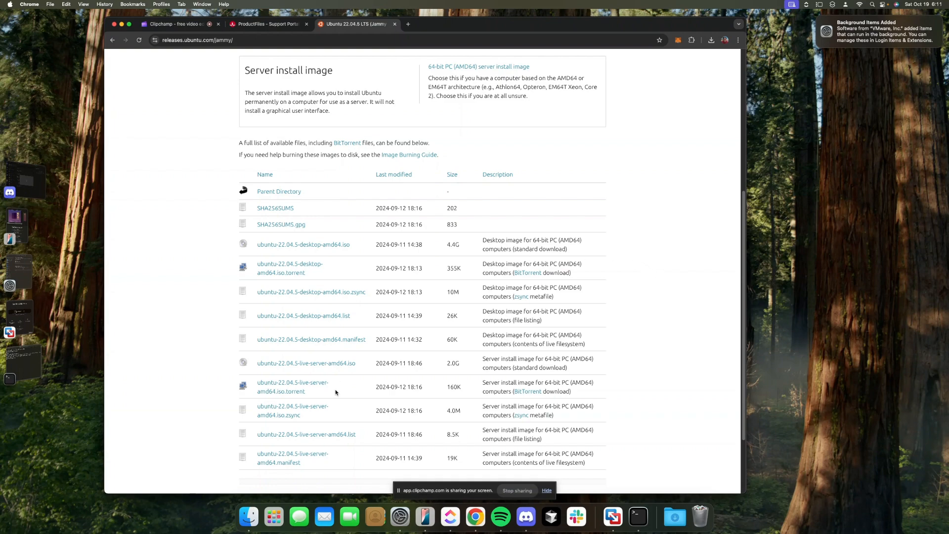
{"action": "scroll", "coordinate": [337, 392], "scroll_direction": "up", "scroll_amount": 1}
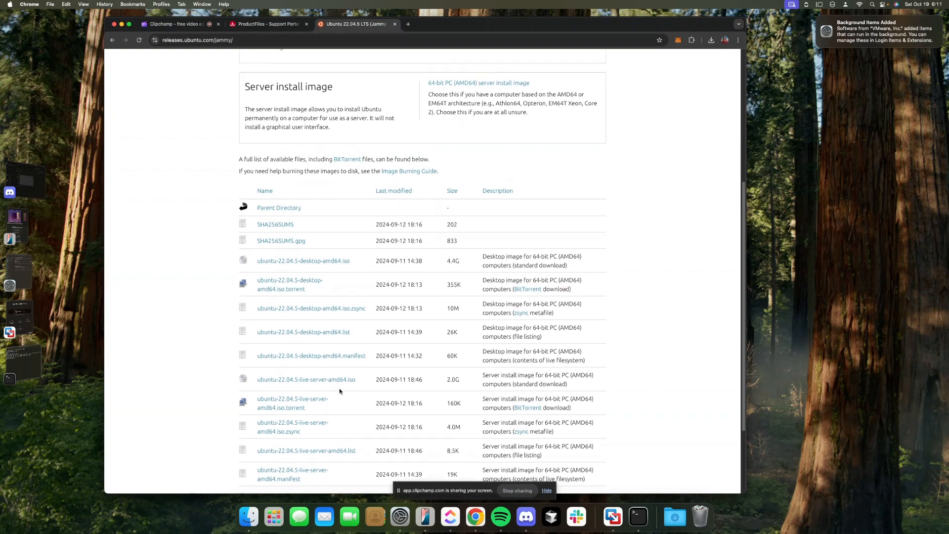
{"action": "scroll", "coordinate": [339, 391], "scroll_direction": "up", "scroll_amount": 2}
{"action": "scroll", "coordinate": [568, 237], "scroll_direction": "up", "scroll_amount": 6}
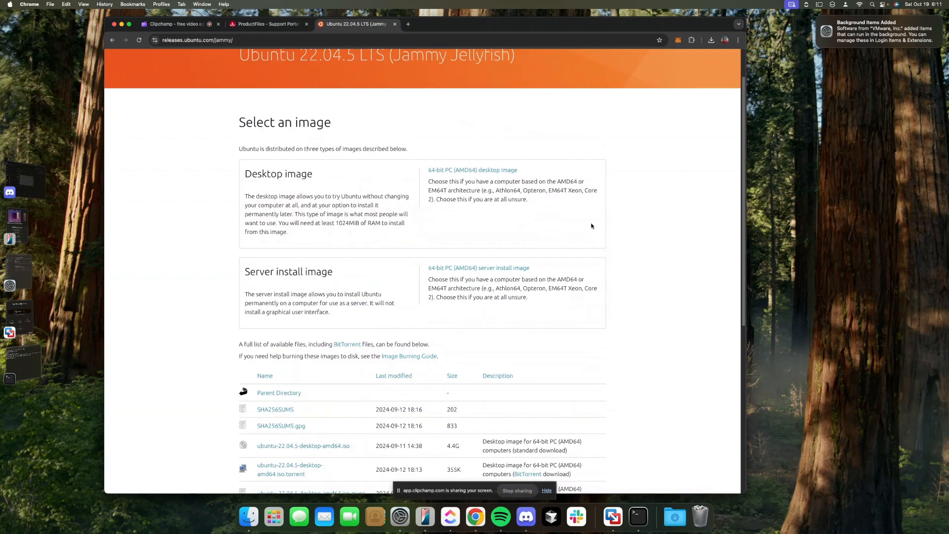
{"action": "scroll", "coordinate": [591, 226], "scroll_direction": "up", "scroll_amount": 1}
Download the 64-bit PC (AMD64) desktop image and open Chrome's full download history
{"action": "left_click", "coordinate": [500, 182]}
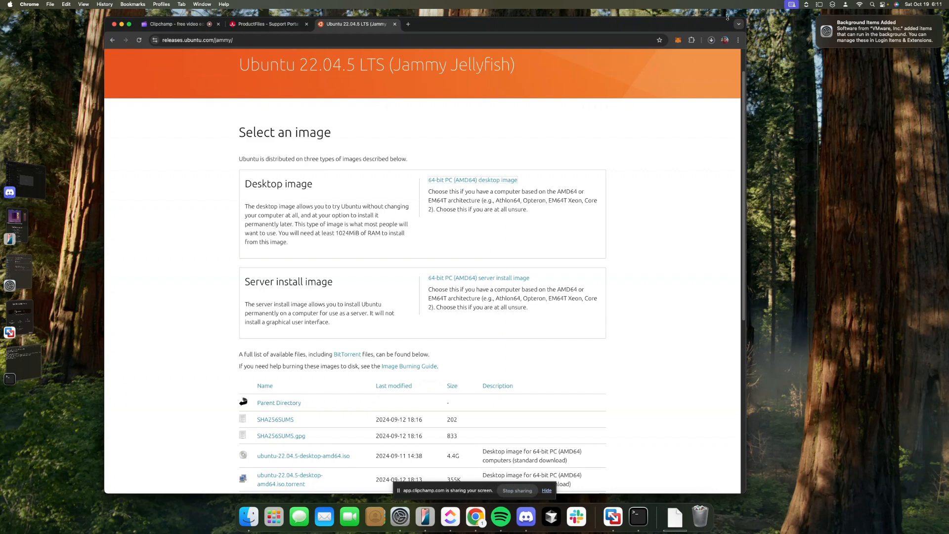
{"action": "left_click", "coordinate": [710, 40]}
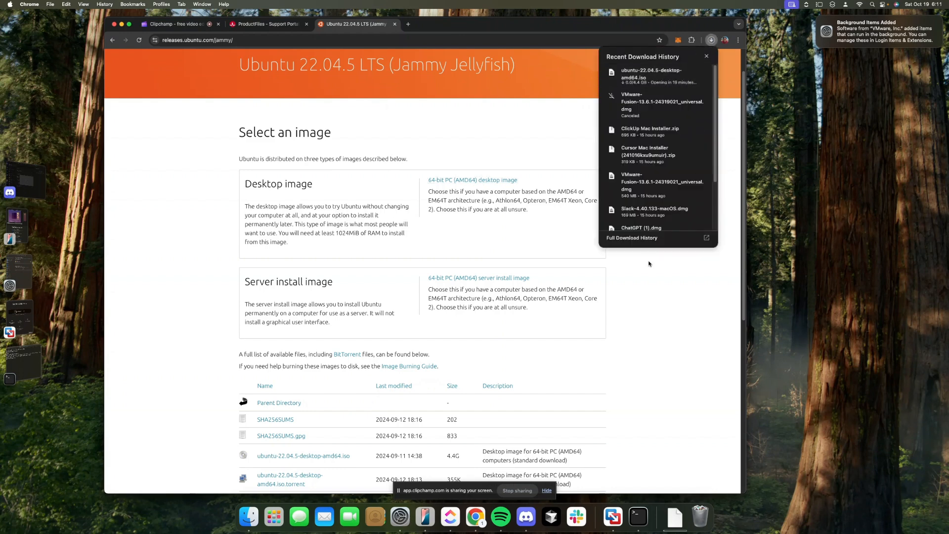
{"action": "left_click", "coordinate": [649, 241]}
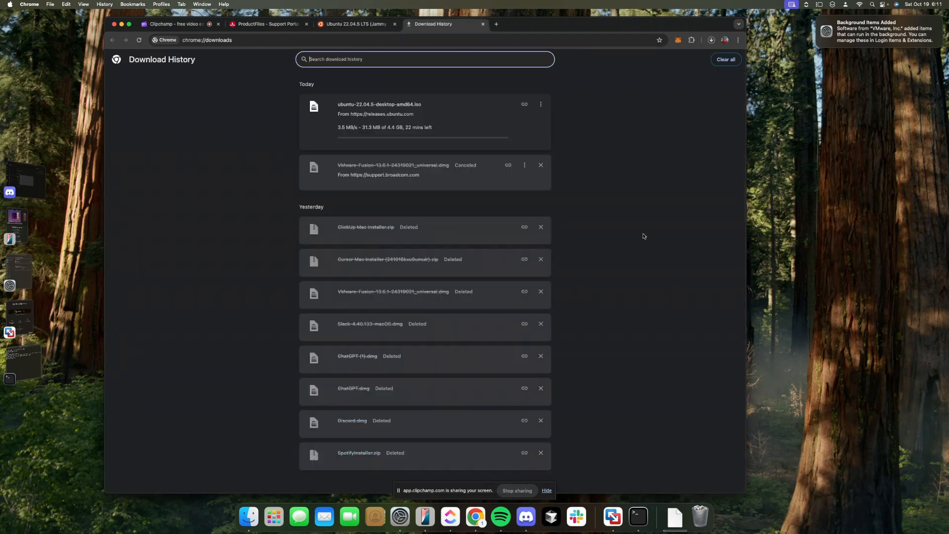
{"action": "left_click", "coordinate": [333, 131]}
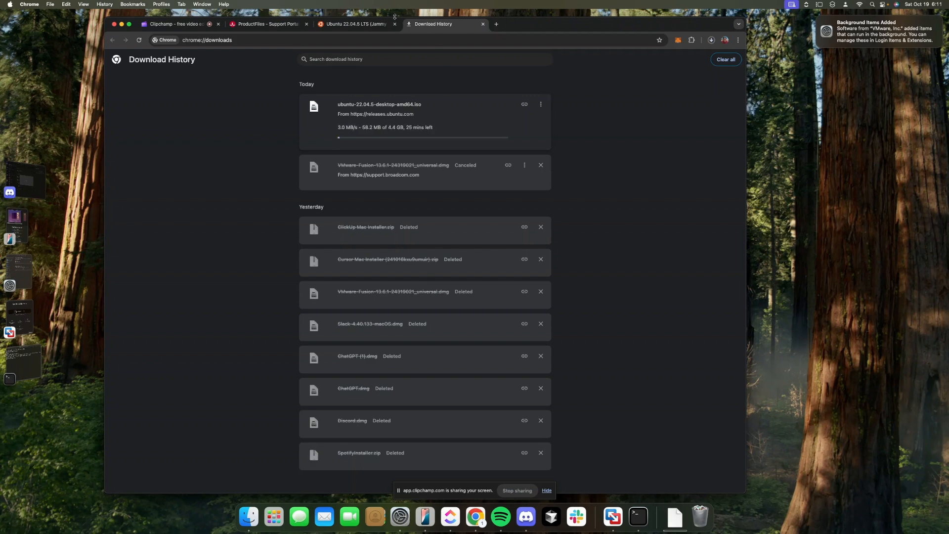
Check the Ubuntu, Broadcom and Fusion installer windows, ending on the Clipchamp recording tab
{"action": "left_click", "coordinate": [357, 26]}
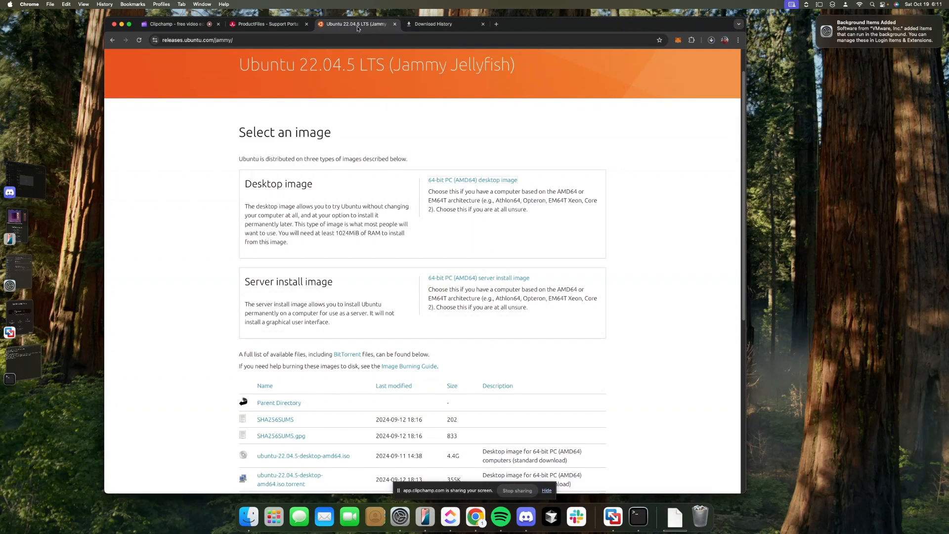
{"action": "left_click", "coordinate": [271, 27]}
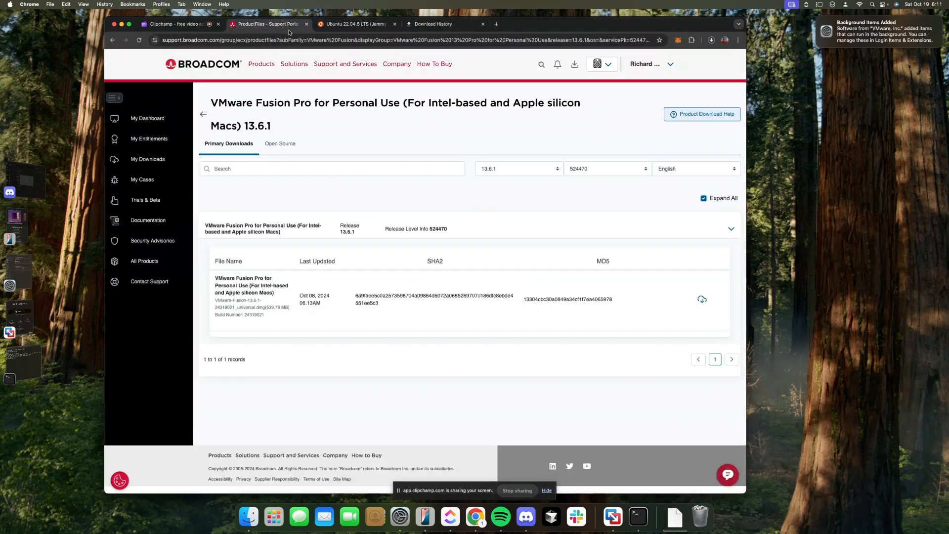
{"action": "left_click", "coordinate": [347, 27]}
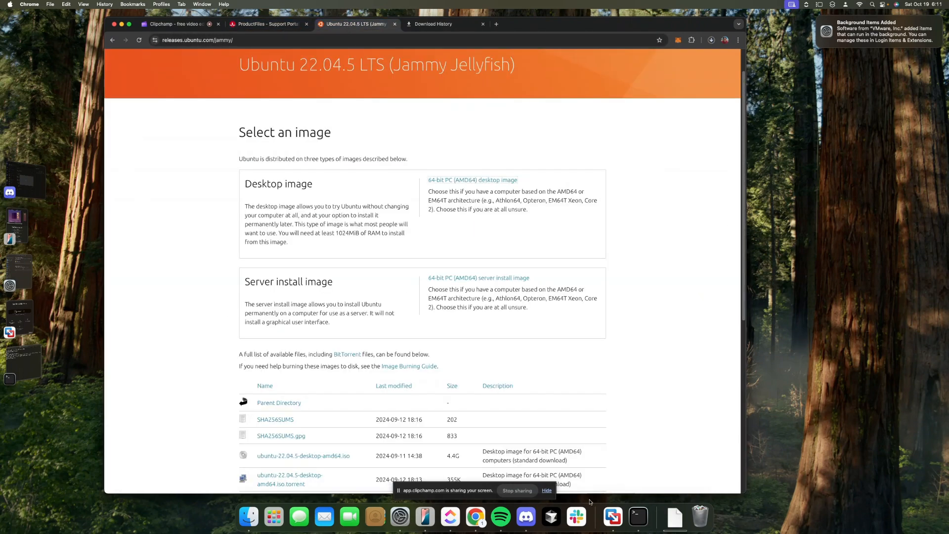
{"action": "left_click", "coordinate": [602, 516]}
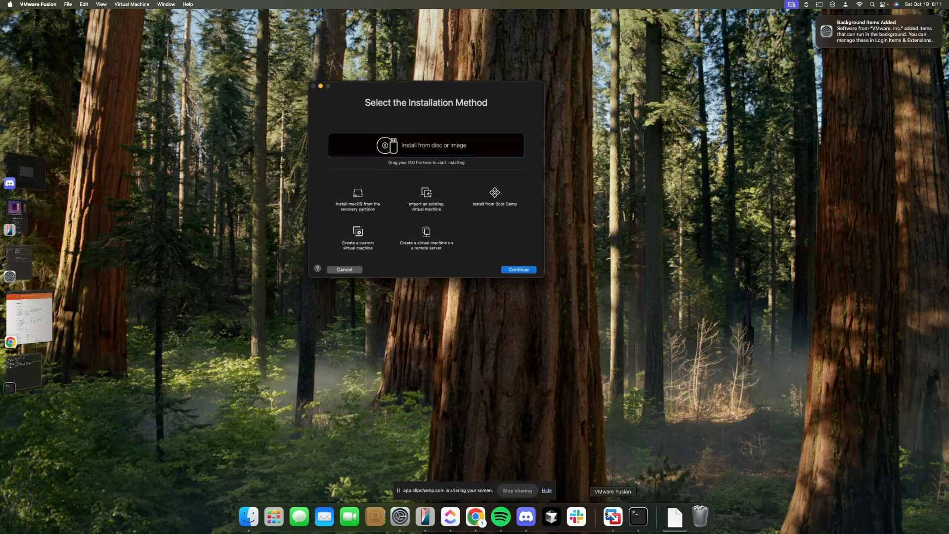
{"action": "left_click", "coordinate": [29, 316]}
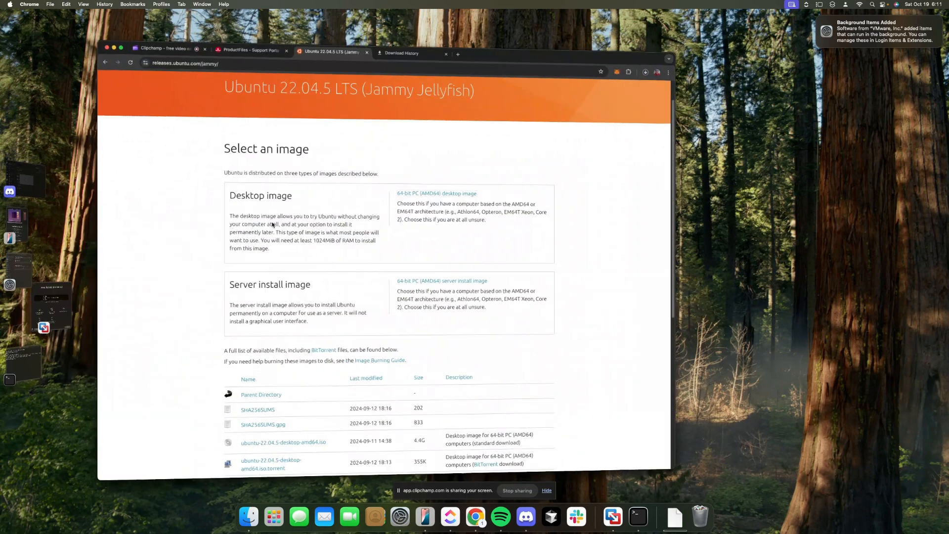
{"action": "left_click", "coordinate": [433, 24]}
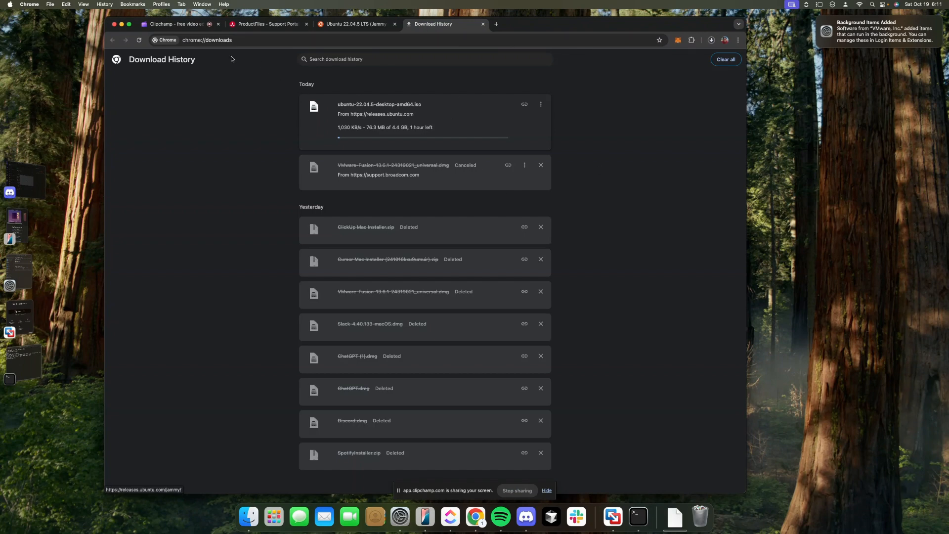
{"action": "left_click", "coordinate": [186, 24]}
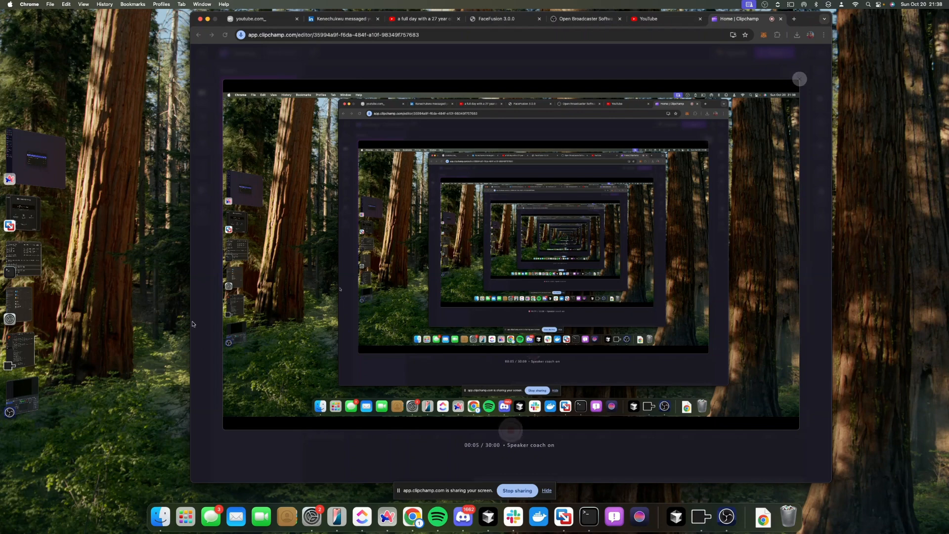
Move the Select the Installation Method dialog left beside the VM library, then open Launchpad
{"action": "left_click", "coordinate": [570, 523]}
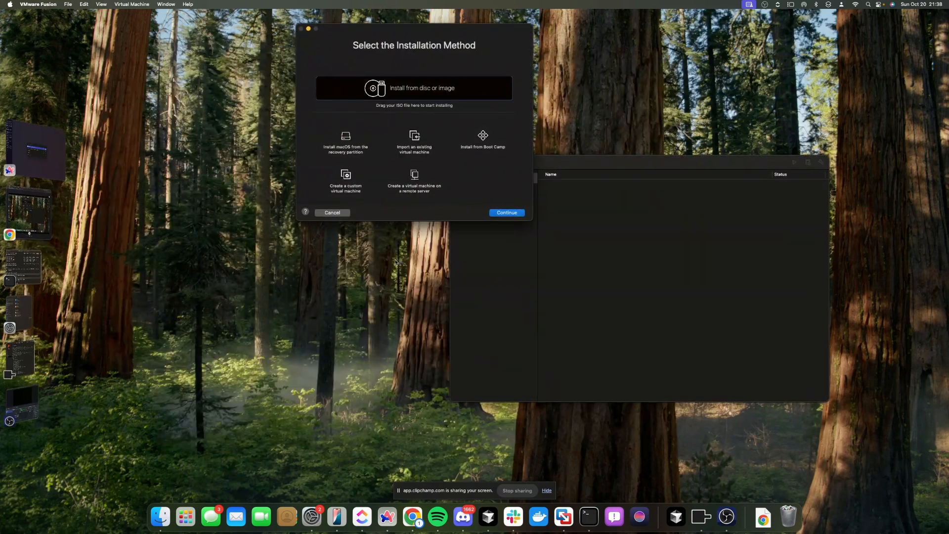
{"action": "left_click_drag", "start_coordinate": [524, 47], "coordinate": [394, 97]}
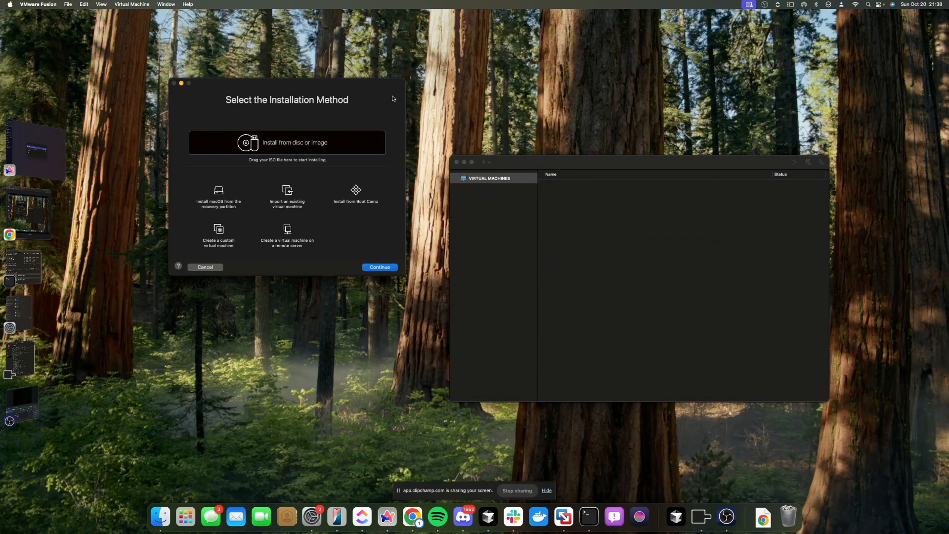
{"action": "left_click", "coordinate": [49, 214]}
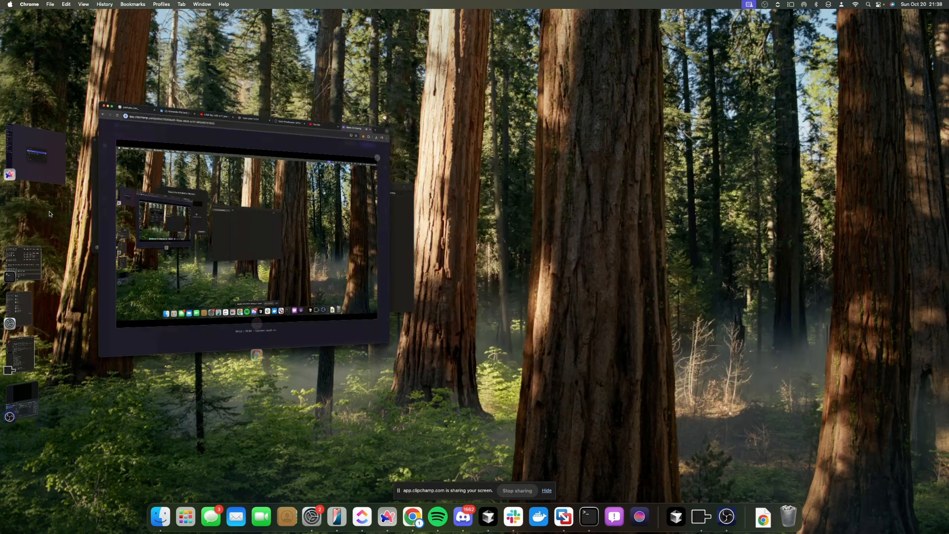
{"action": "left_click", "coordinate": [37, 157]}
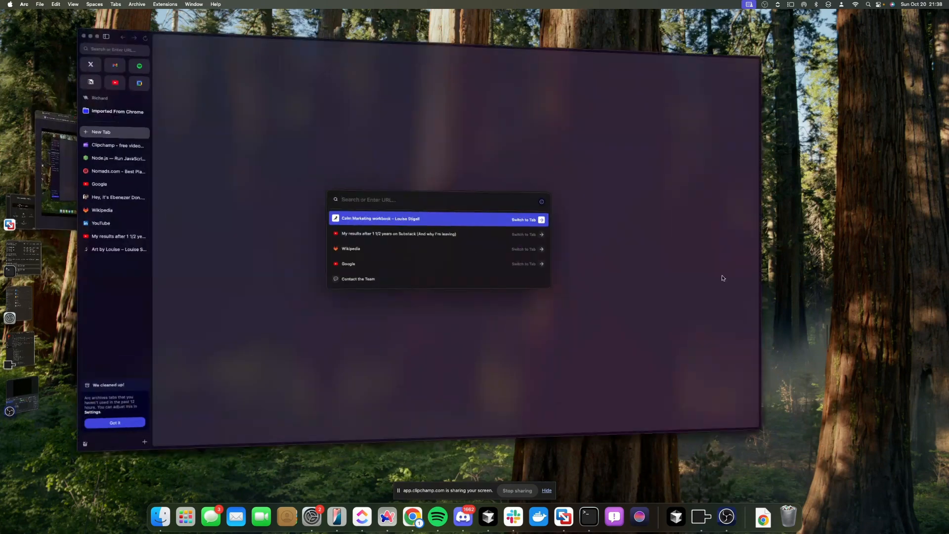
{"action": "left_click", "coordinate": [37, 215]}
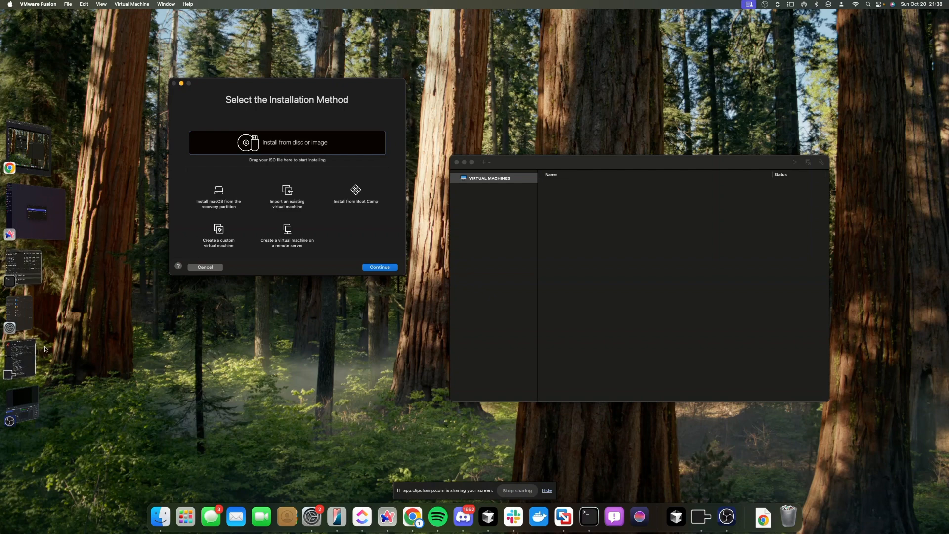
{"action": "left_click", "coordinate": [185, 517]}
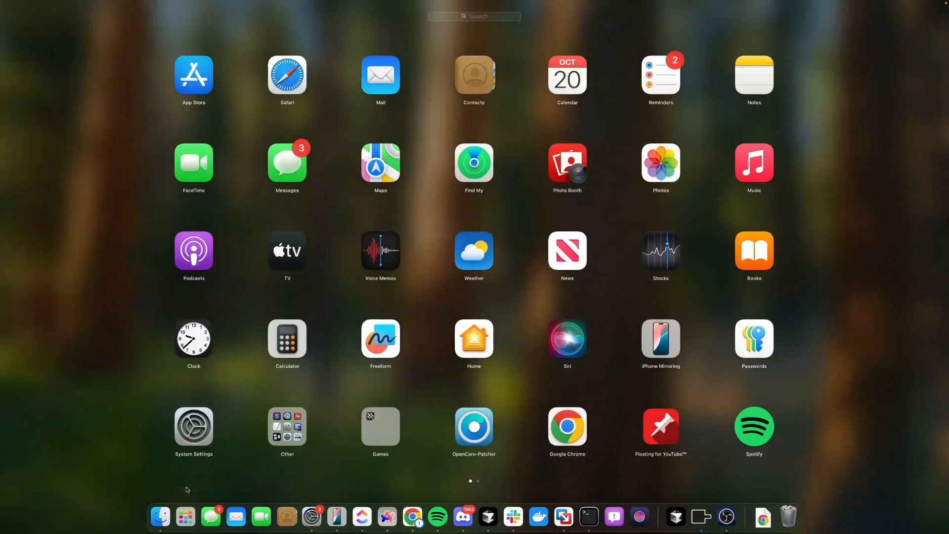
Open Finder windows for Applications and the Trash and arrange them on screen
{"action": "left_click", "coordinate": [159, 516]}
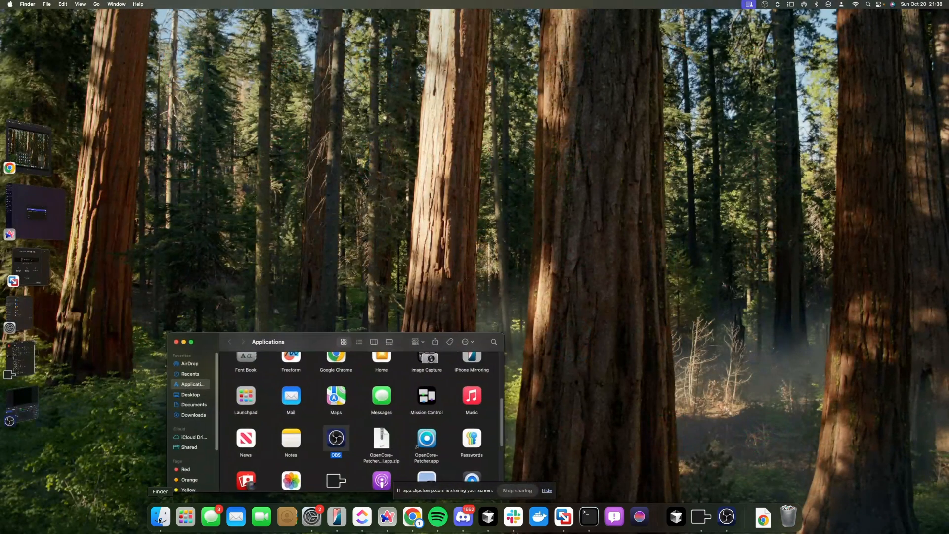
{"action": "left_click", "coordinate": [190, 419]}
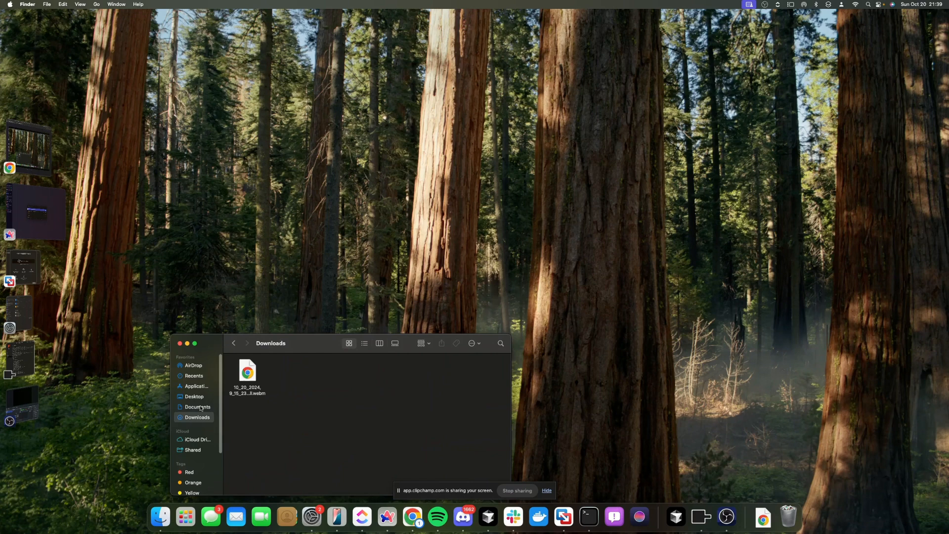
{"action": "left_click", "coordinate": [200, 408]}
{"action": "left_click", "coordinate": [201, 398]}
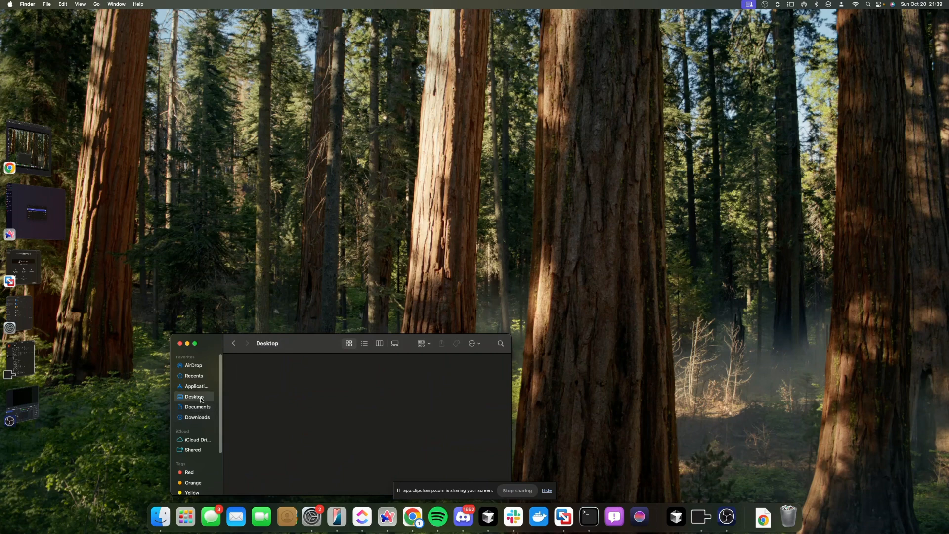
{"action": "left_click", "coordinate": [205, 384]}
{"action": "left_click_drag", "start_coordinate": [257, 351], "coordinate": [340, 262]}
{"action": "left_click", "coordinate": [787, 523]}
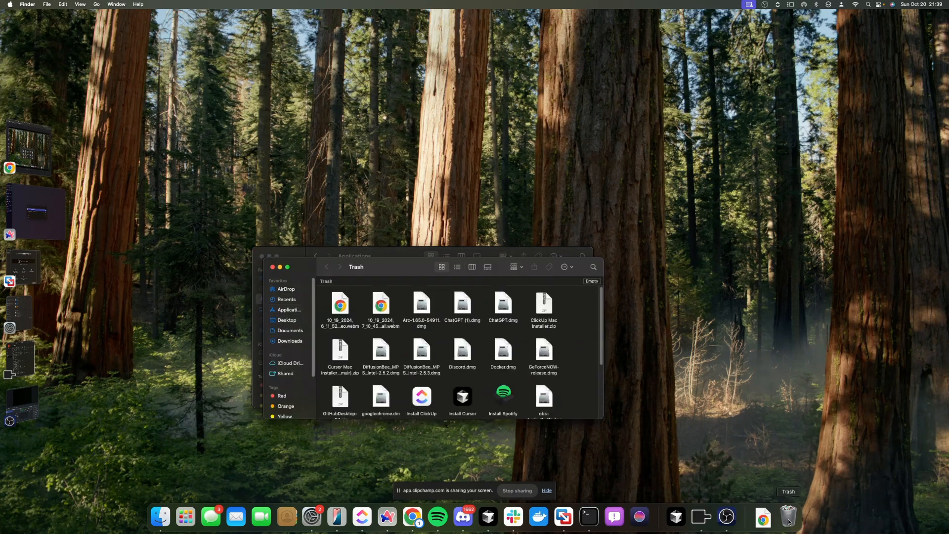
{"action": "left_click", "coordinate": [788, 521]}
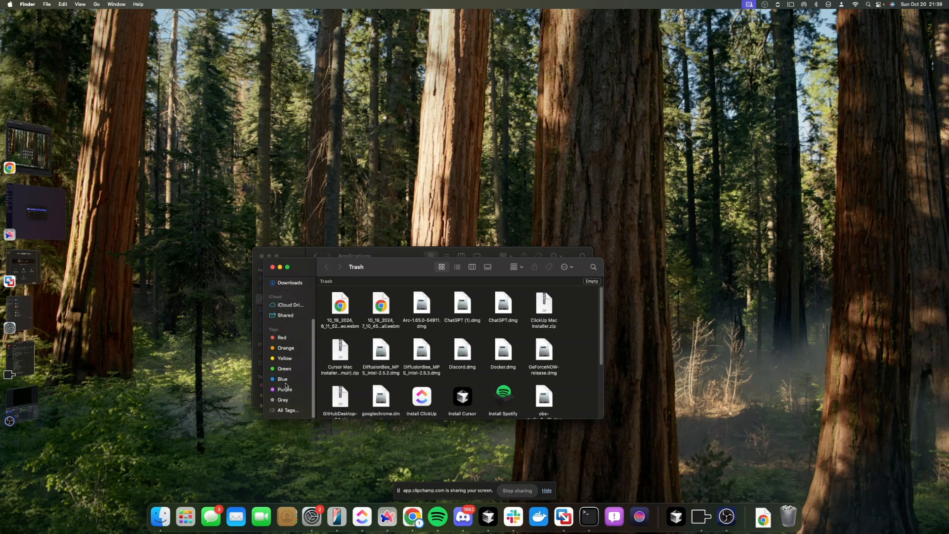
{"action": "left_click_drag", "start_coordinate": [380, 276], "coordinate": [610, 198]}
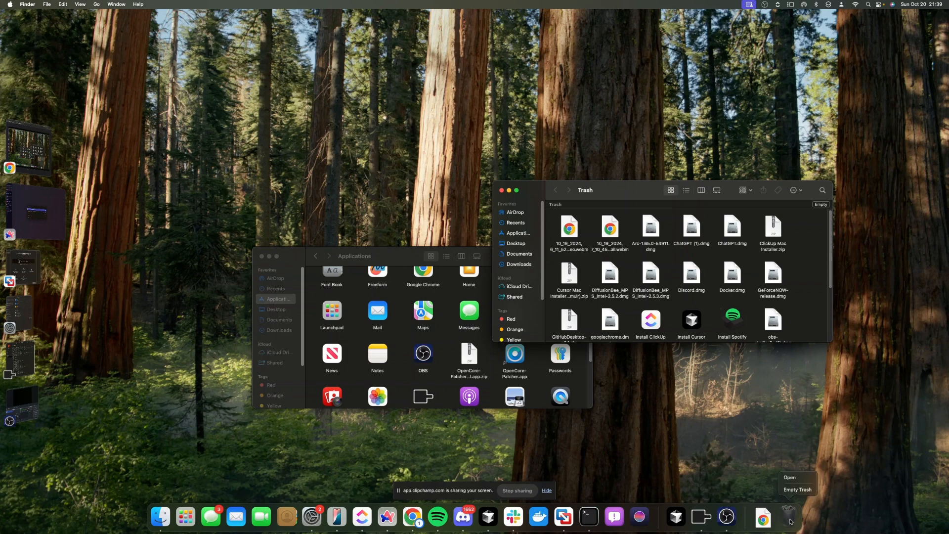
{"action": "left_click", "coordinate": [782, 476]}
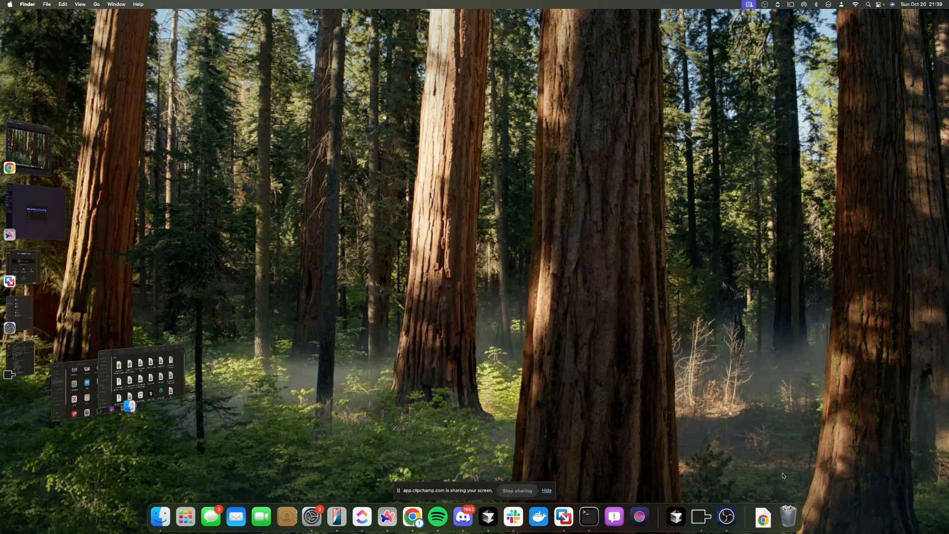
{"action": "left_click", "coordinate": [780, 475]}
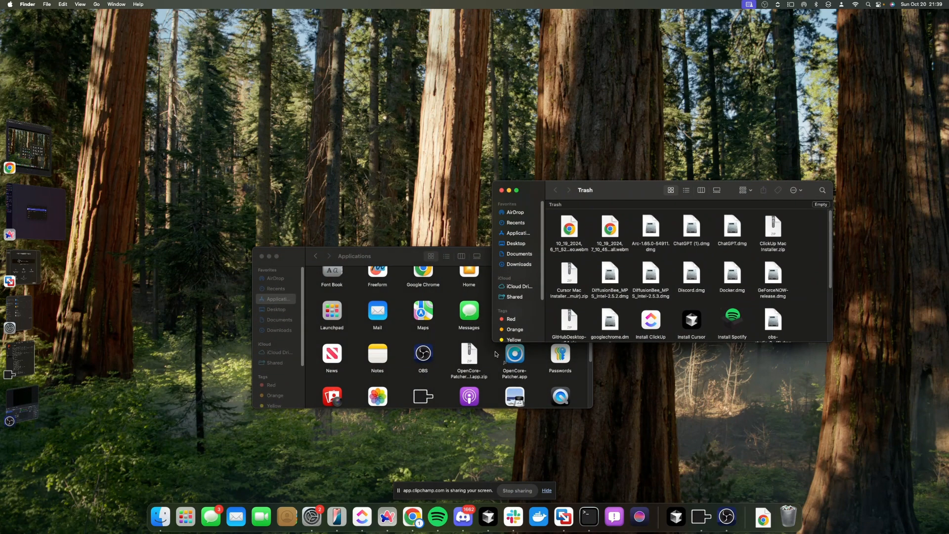
Put ubuntu-22.04.5-desktop-amd64.iso back from the Trash into Downloads
{"action": "left_click", "coordinate": [651, 320]}
{"action": "scroll", "coordinate": [665, 321], "scroll_direction": "down", "scroll_amount": 2}
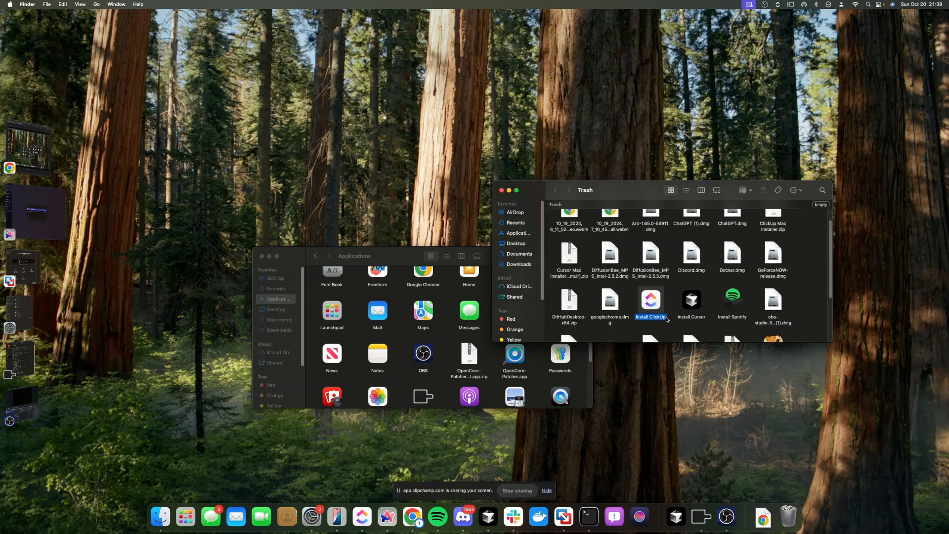
{"action": "scroll", "coordinate": [665, 321], "scroll_direction": "up", "scroll_amount": 2}
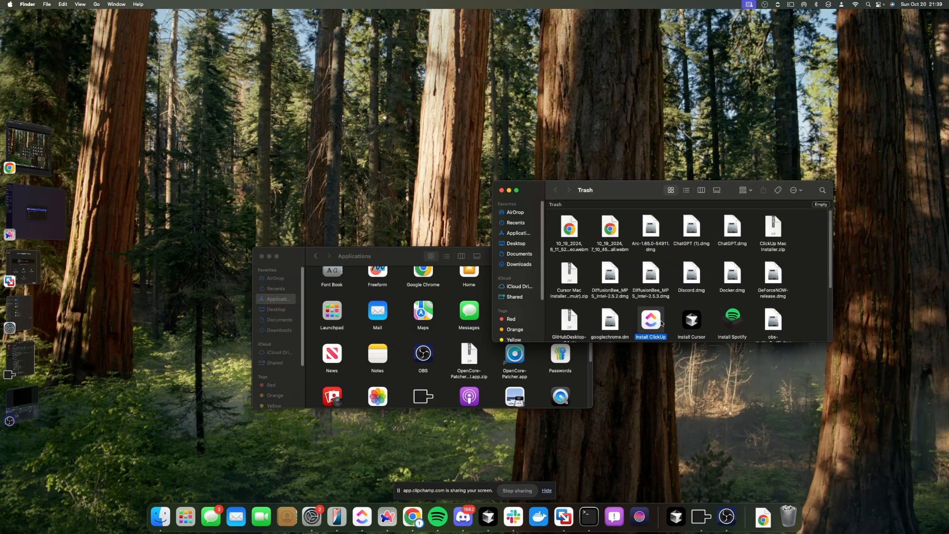
{"action": "scroll", "coordinate": [662, 322], "scroll_direction": "down", "scroll_amount": 5}
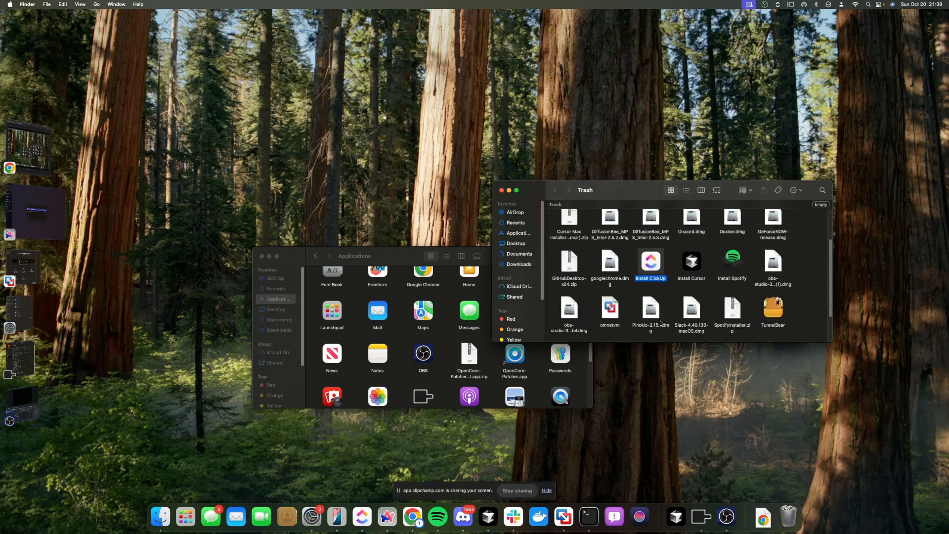
{"action": "scroll", "coordinate": [660, 324], "scroll_direction": "down", "scroll_amount": 3}
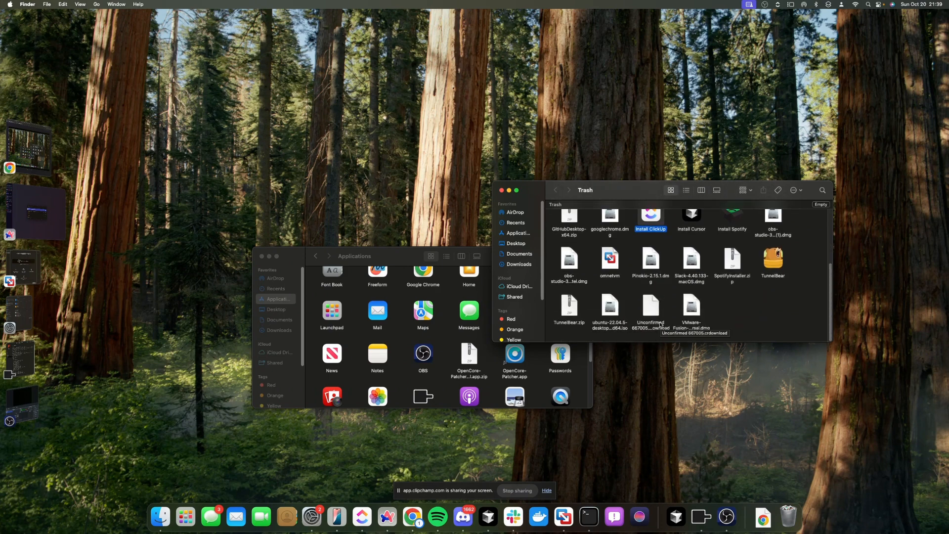
{"action": "right_click", "coordinate": [605, 312]}
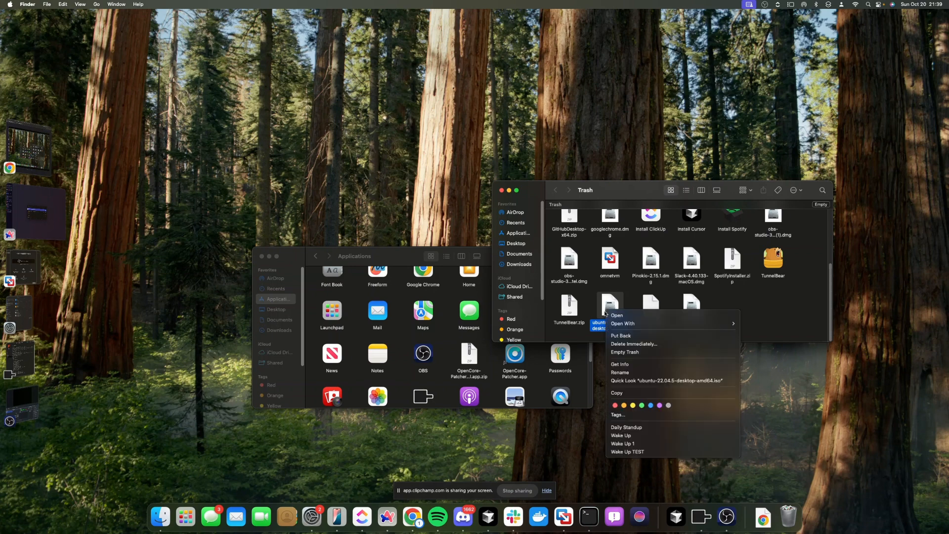
{"action": "left_click", "coordinate": [632, 336]}
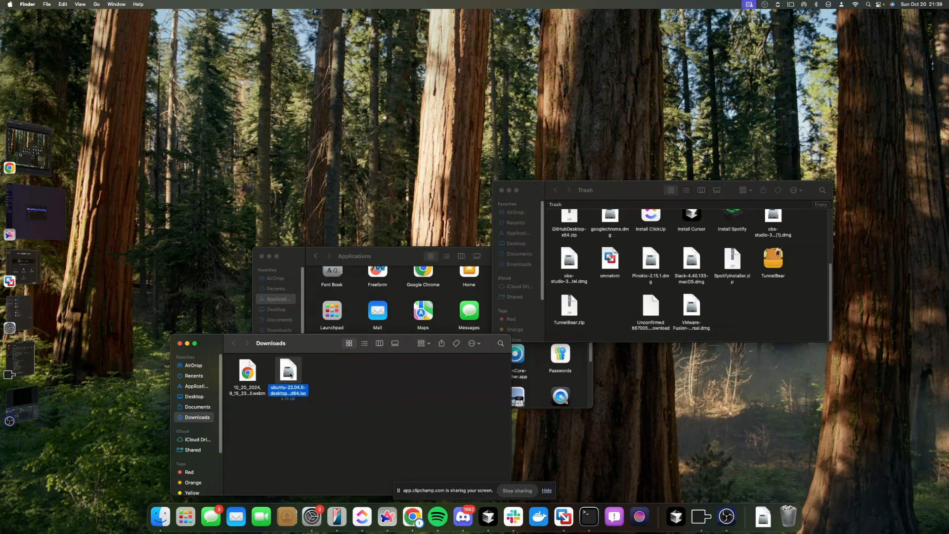
{"action": "left_click", "coordinate": [564, 517]}
Supply the Ubuntu 22.04.5 ISO from Downloads as the install image and continue to Easy Install
{"action": "left_click", "coordinate": [38, 280]}
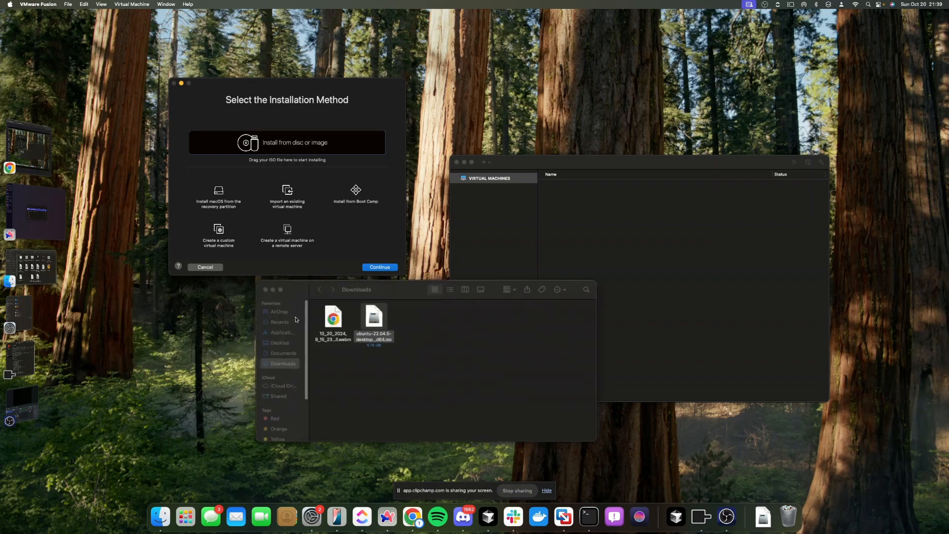
{"action": "left_click_drag", "start_coordinate": [196, 341], "coordinate": [269, 141]}
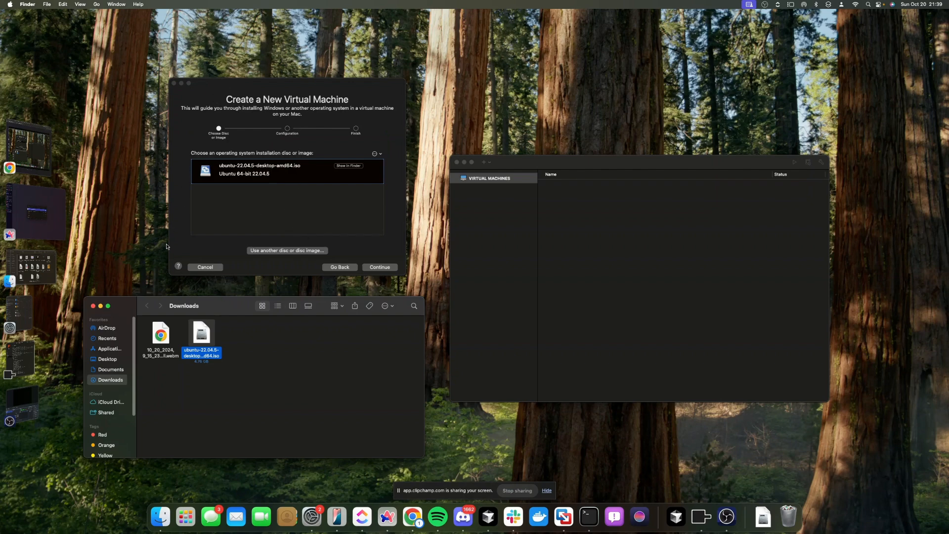
{"action": "left_click", "coordinate": [100, 305]}
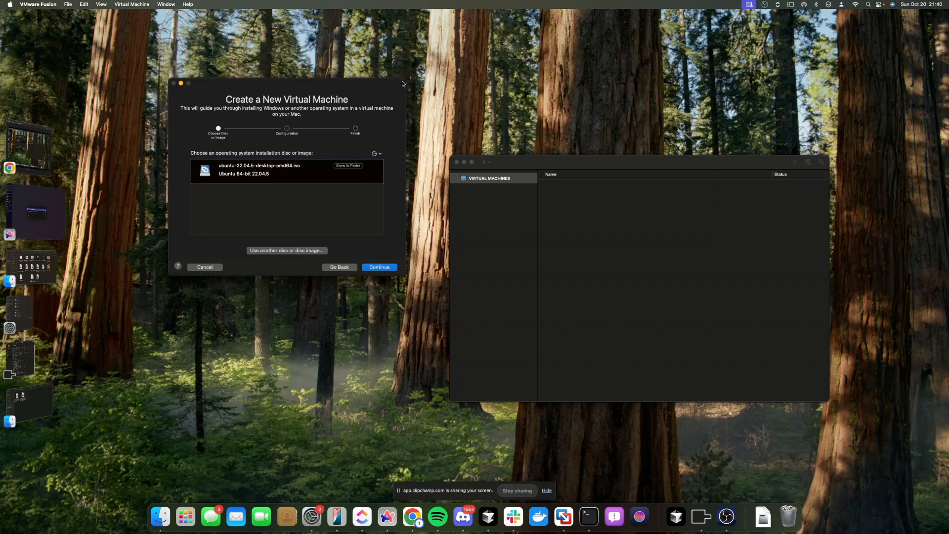
{"action": "left_click_drag", "start_coordinate": [402, 83], "coordinate": [464, 192]}
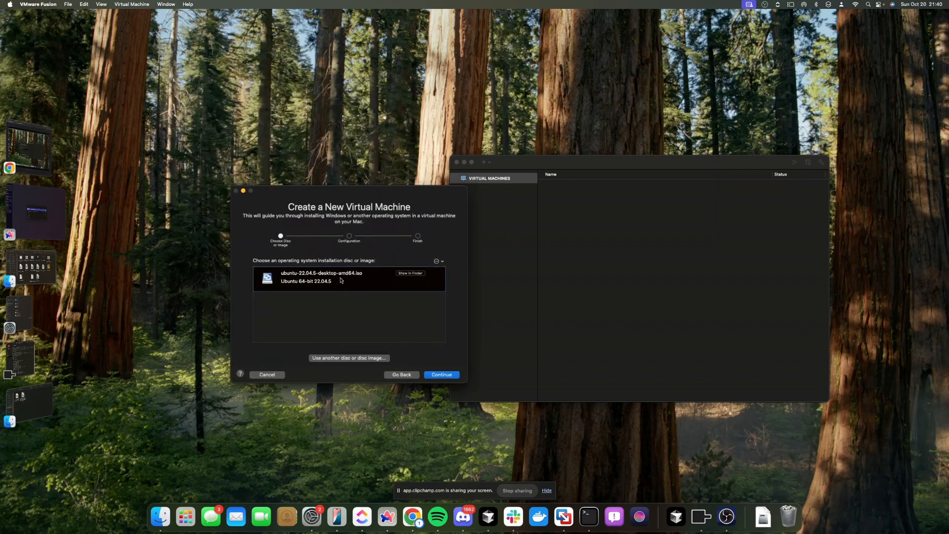
{"action": "left_click", "coordinate": [437, 374]}
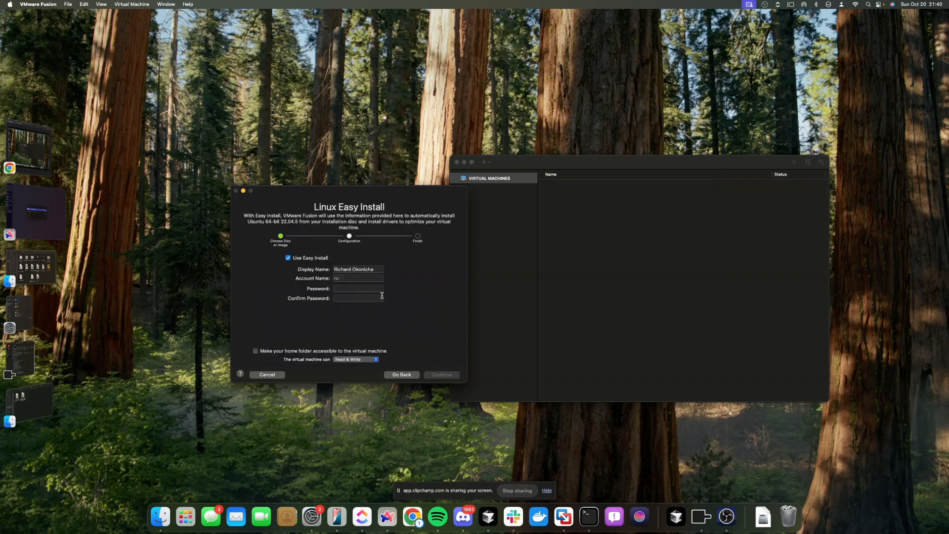
{"action": "left_click", "coordinate": [374, 290]}
Enter and confirm the account password, keep home-folder sharing unchanged, and continue to the Finish summary
{"action": "type", "text": "ro"}
{"action": "key", "text": "Tab"}
{"action": "type", "text": "••••"}
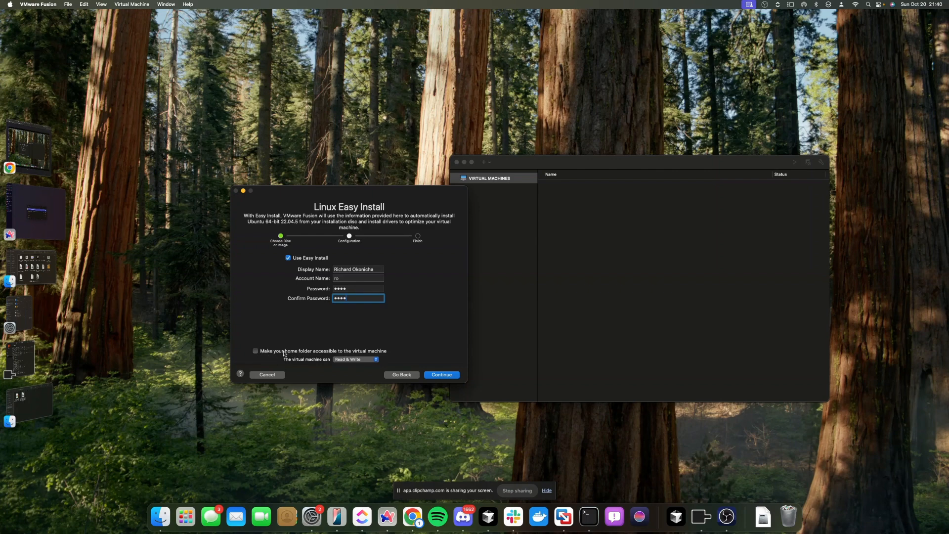
{"action": "left_click", "coordinate": [374, 362]}
{"action": "left_click", "coordinate": [428, 359]}
{"action": "left_click", "coordinate": [443, 375]}
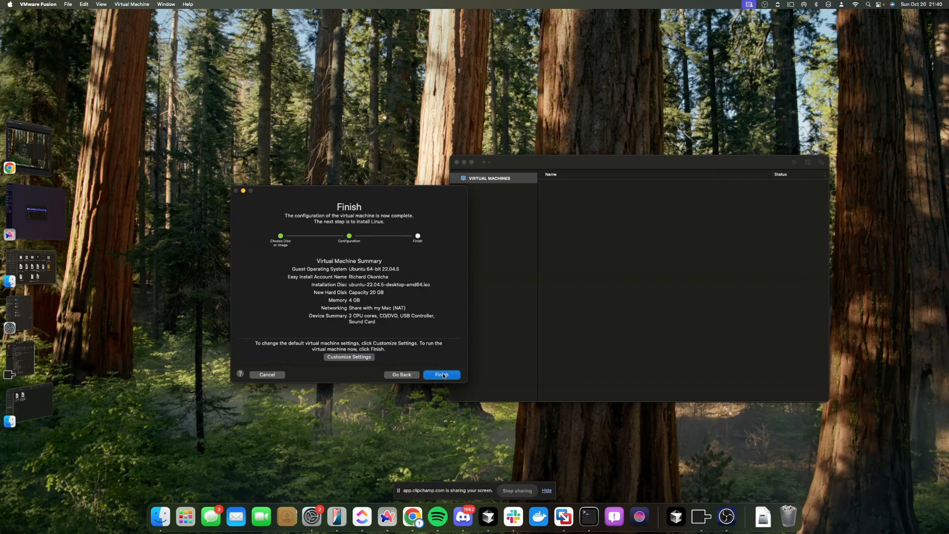
Finish the wizard and save the virtual machine as 'little-rabbit'
{"action": "left_click", "coordinate": [444, 375]}
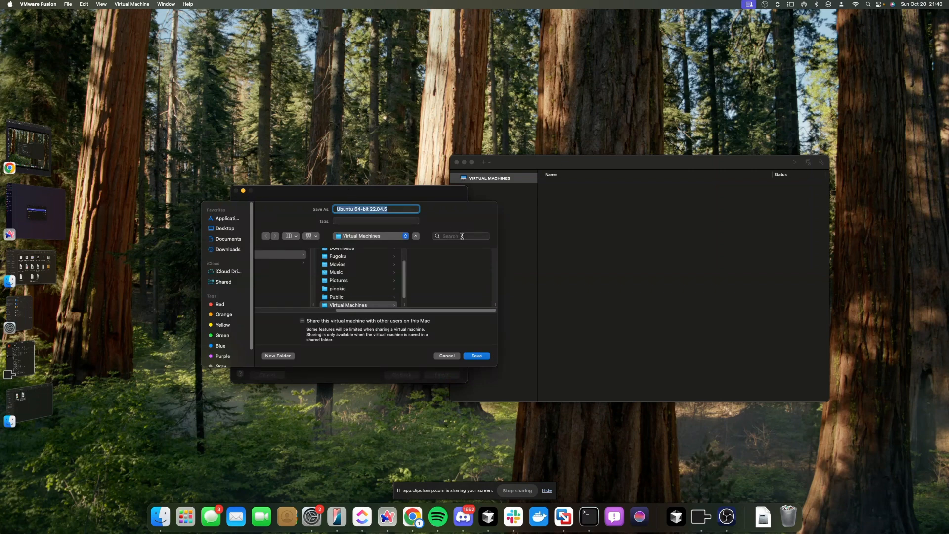
{"action": "type", "text": "little-rabbit"}
{"action": "left_click", "coordinate": [476, 356]}
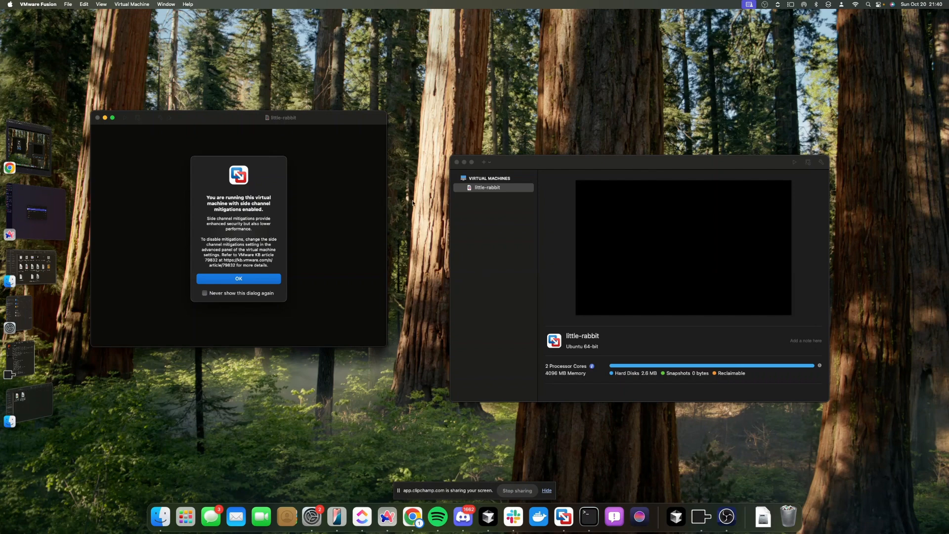
Dismiss the side-channel mitigations notice and let little-rabbit boot to the installer's Keyboard layout page
{"action": "left_click", "coordinate": [223, 277]}
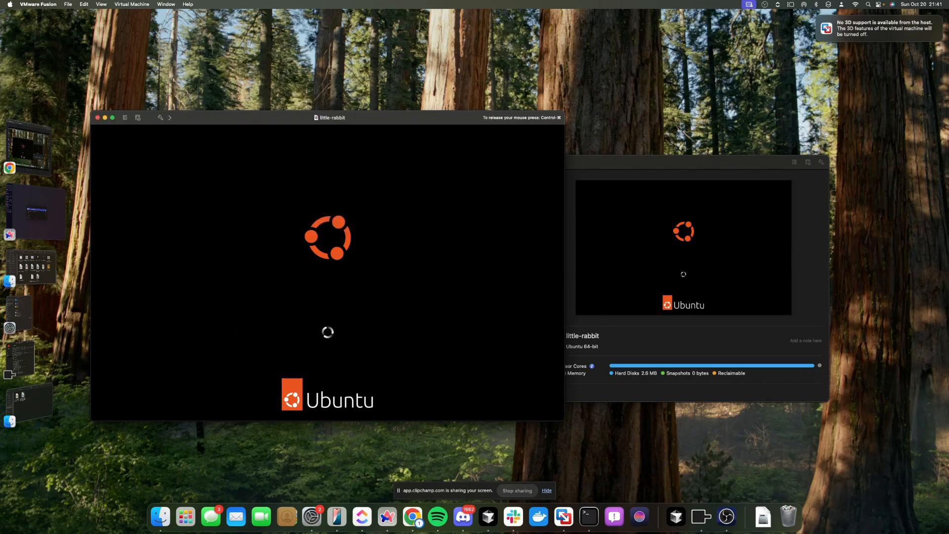
{"action": "left_click", "coordinate": [113, 118]}
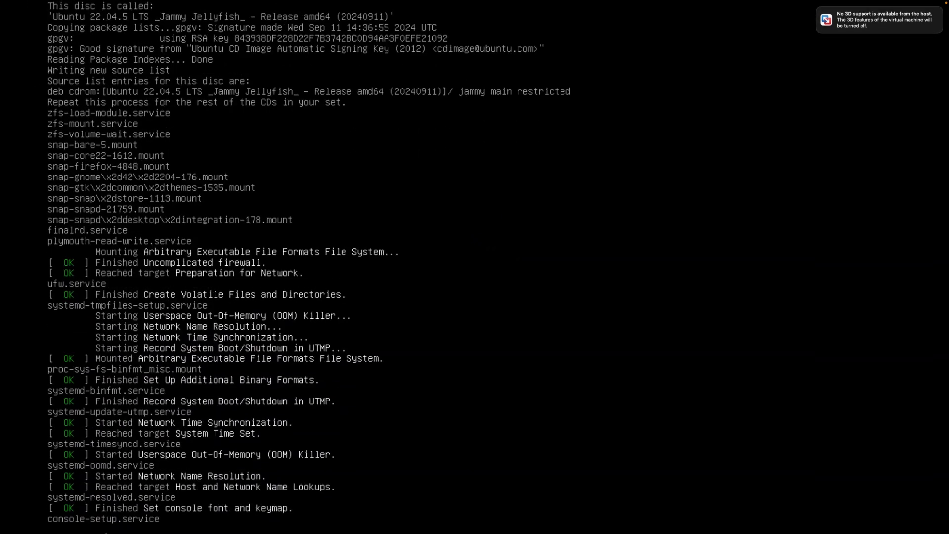
{"action": "left_click", "coordinate": [168, 520]}
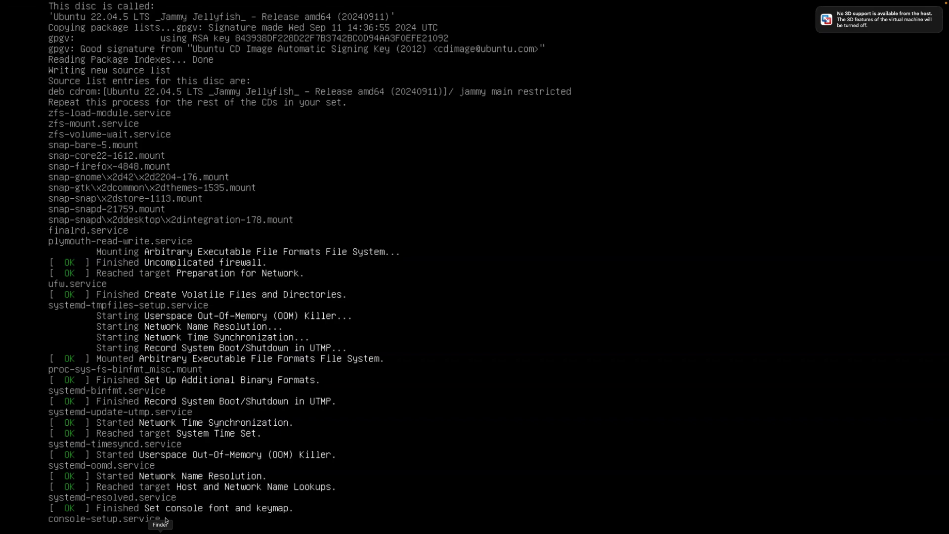
{"action": "left_click", "coordinate": [41, 228]}
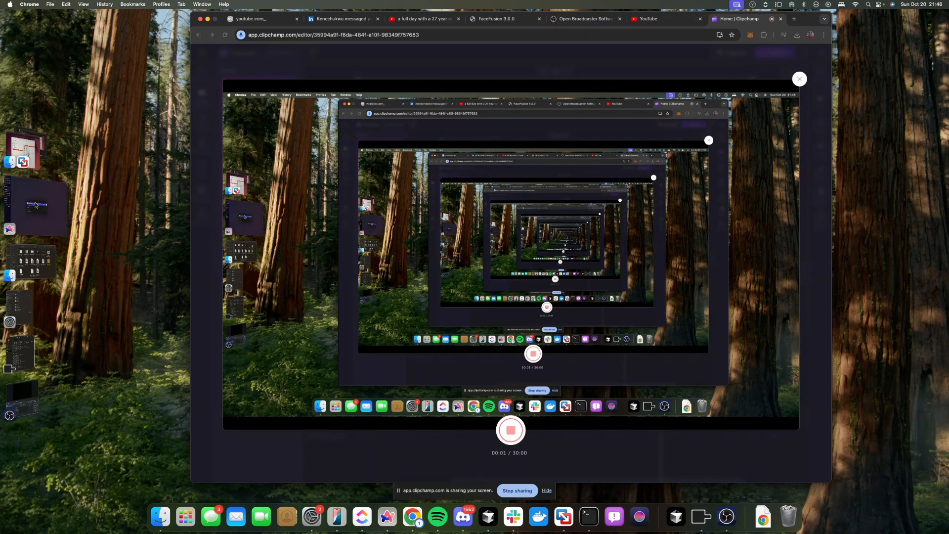
{"action": "left_click", "coordinate": [25, 149]}
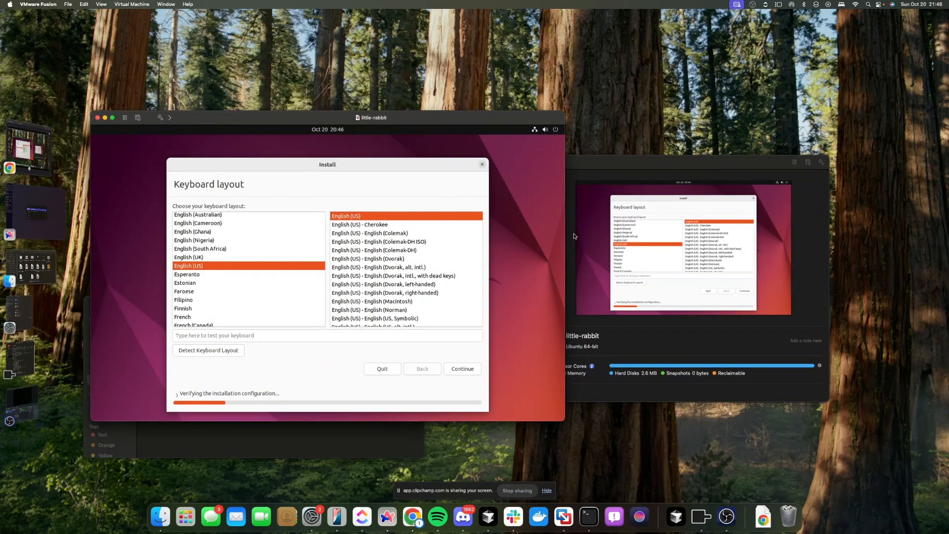
Detect the keyboard layout (é and $ absent, £ present) to select English (UK), then continue
{"action": "left_click", "coordinate": [519, 264]}
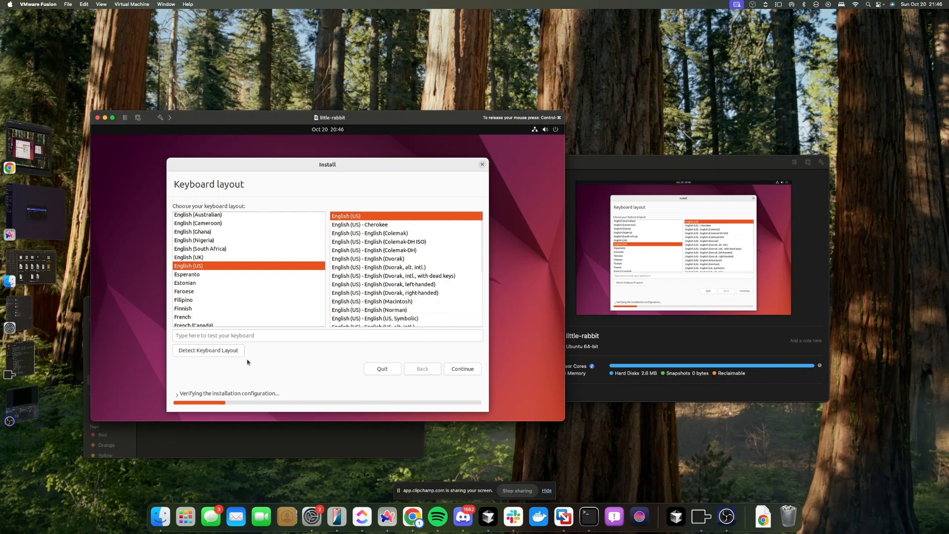
{"action": "left_click", "coordinate": [223, 350]}
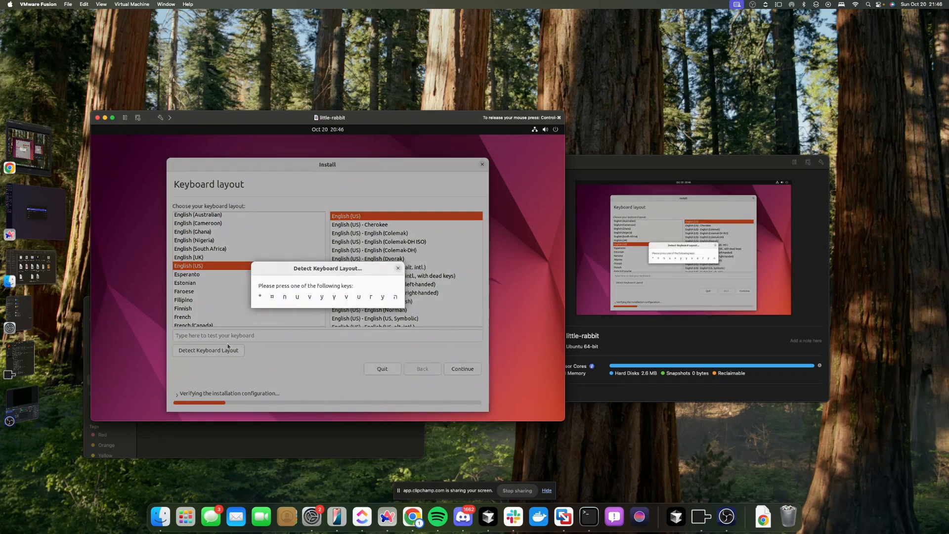
{"action": "key", "text": "n"}
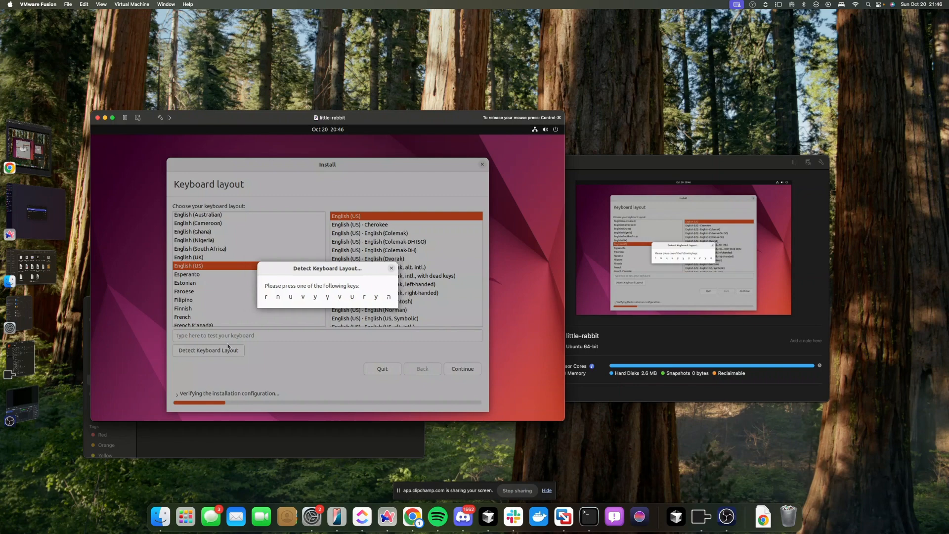
{"action": "key", "text": "r"}
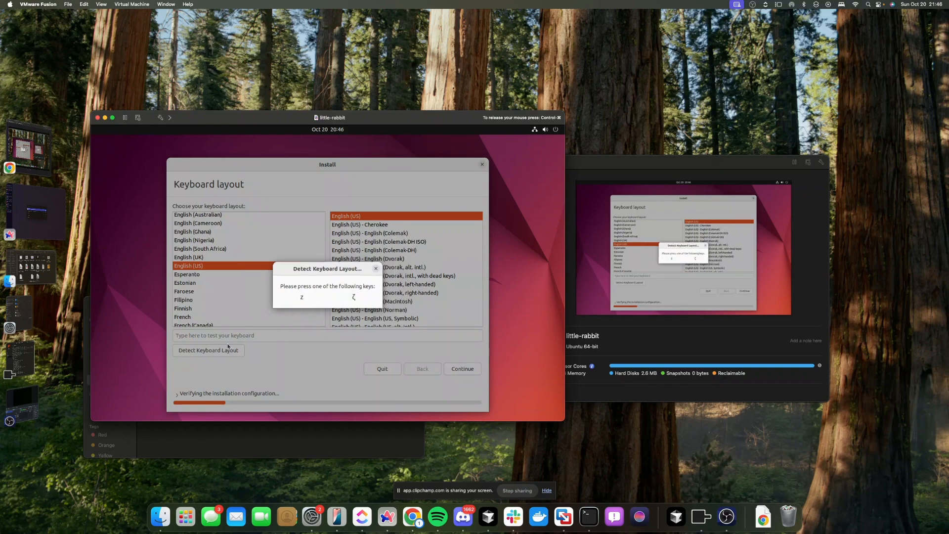
{"action": "key", "text": "z"}
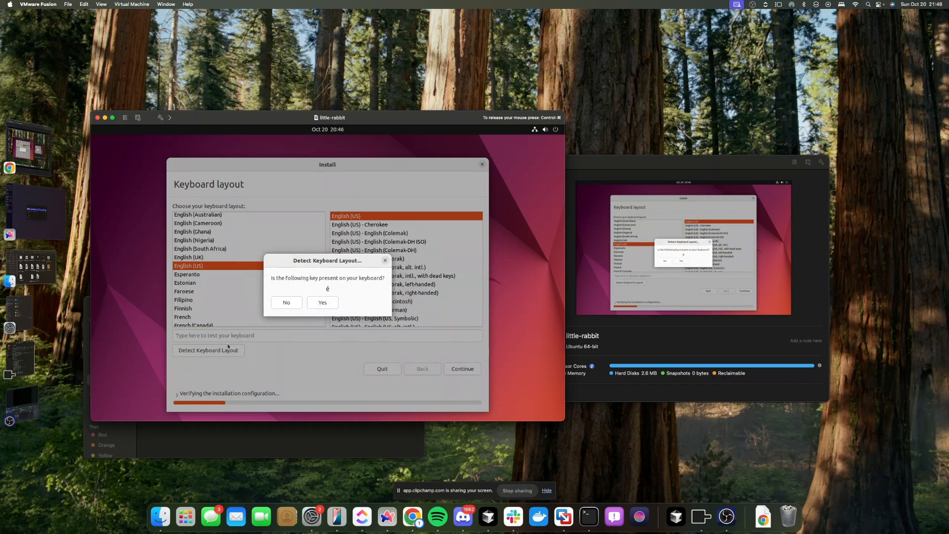
{"action": "left_click", "coordinate": [287, 303]}
{"action": "left_click", "coordinate": [294, 303]}
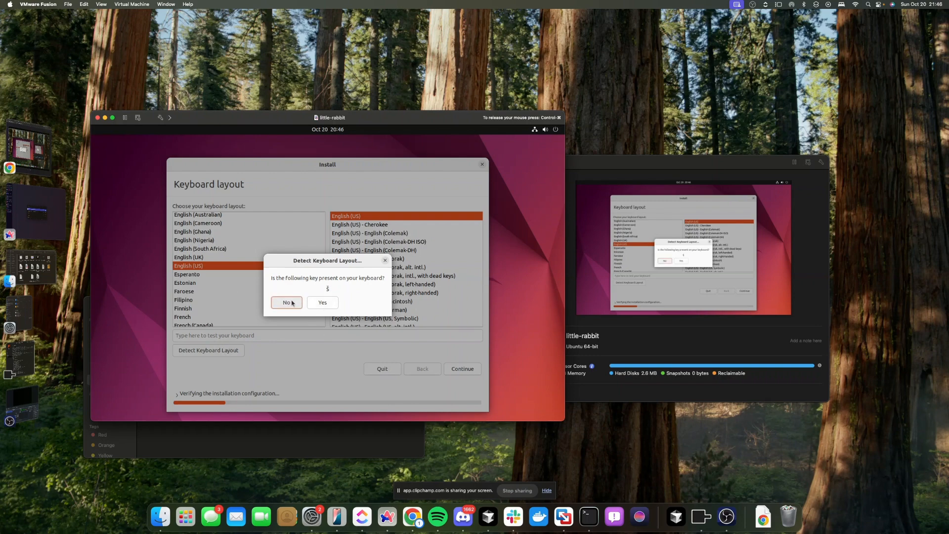
{"action": "left_click", "coordinate": [322, 302]}
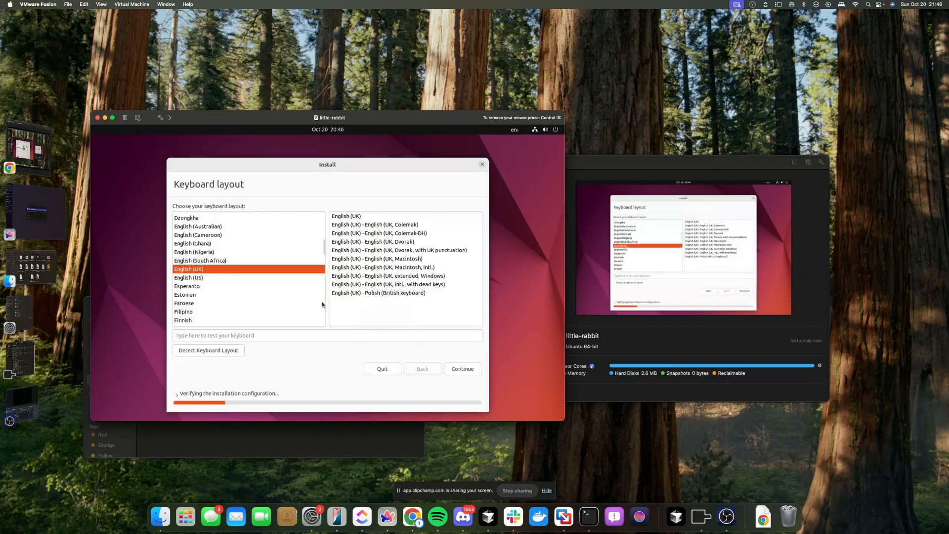
{"action": "left_click", "coordinate": [455, 368]}
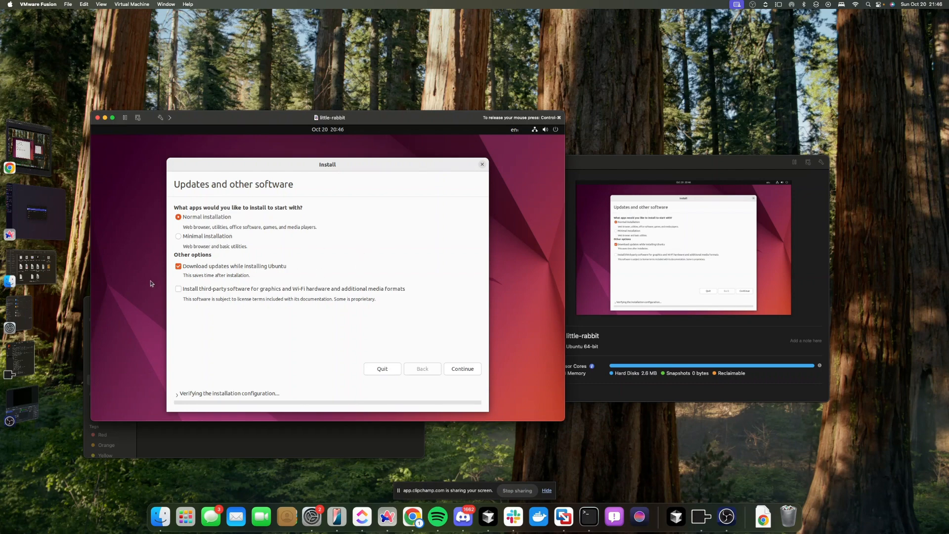
Leave third-party software unchecked and install Ubuntu with 'Erase disk and install Ubuntu'
{"action": "left_click", "coordinate": [186, 290]}
{"action": "left_click", "coordinate": [179, 289]}
{"action": "left_click", "coordinate": [178, 289]}
{"action": "left_click", "coordinate": [179, 289]}
{"action": "left_click", "coordinate": [318, 292]}
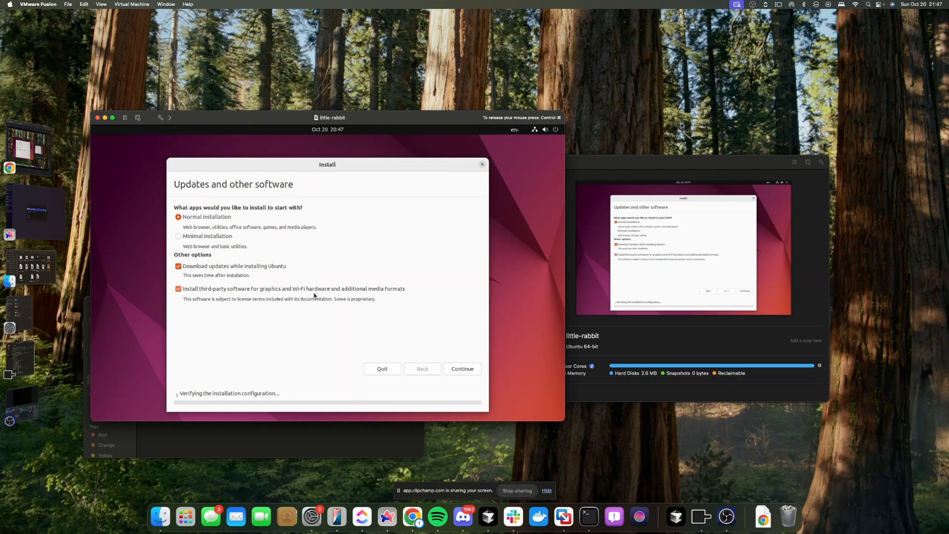
{"action": "left_click", "coordinate": [456, 373]}
{"action": "left_click", "coordinate": [242, 289]}
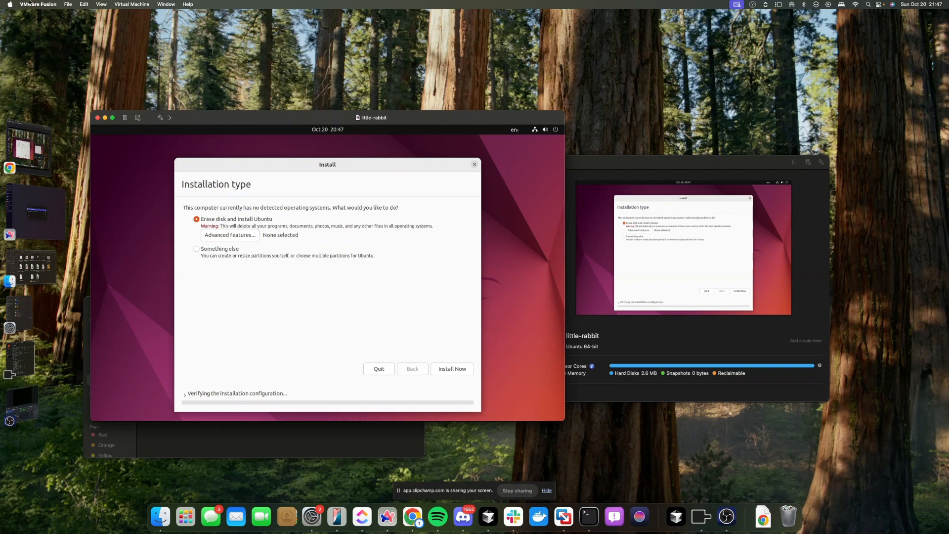
{"action": "left_click", "coordinate": [470, 370]}
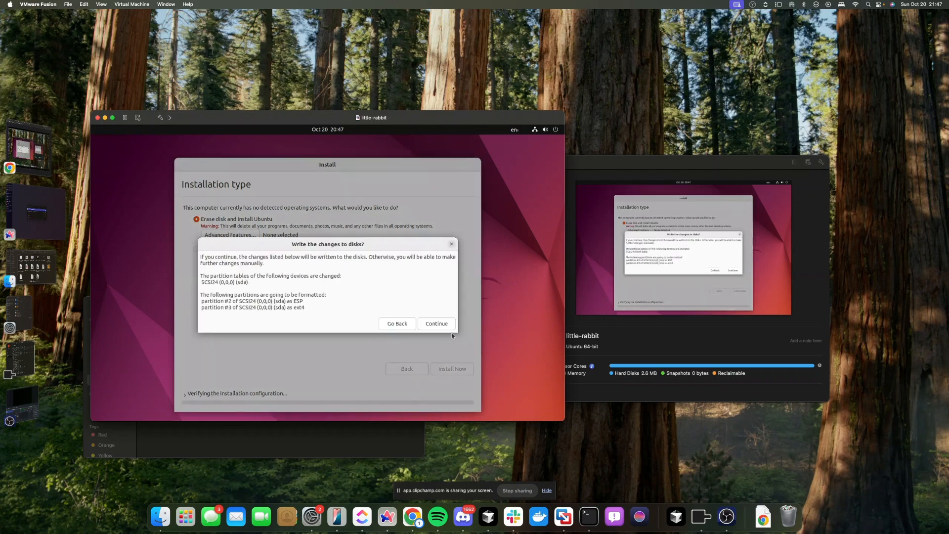
Confirm writing the partition changes to disk
{"action": "left_click", "coordinate": [435, 323]}
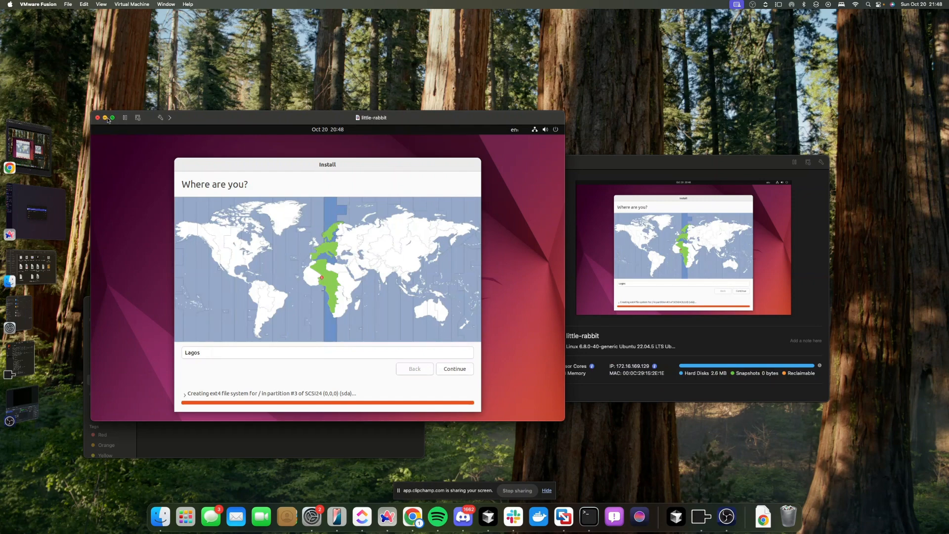
Accept Lagos, enter the user's name and a confirmed password, and start copying files
{"action": "left_click", "coordinate": [450, 370]}
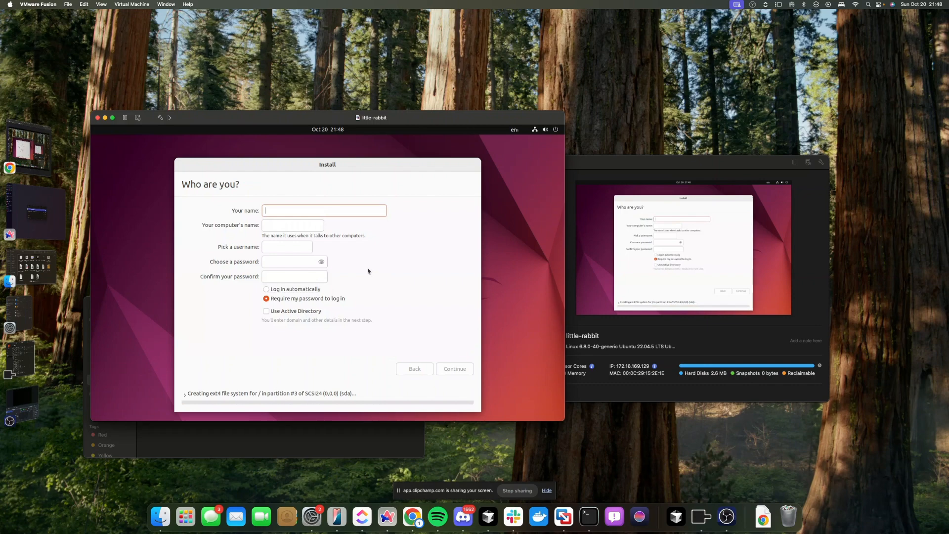
{"action": "type", "text": "E"}
{"action": "key", "text": "BackSpace"}
{"action": "type", "text": "RO"}
{"action": "left_click", "coordinate": [285, 257]}
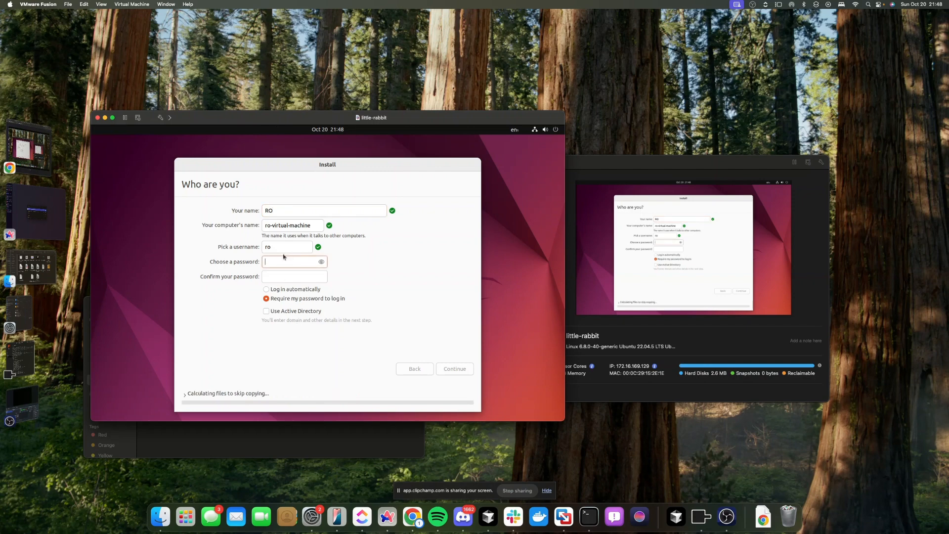
{"action": "type", "text": "1234"}
{"action": "key", "text": "Tab"}
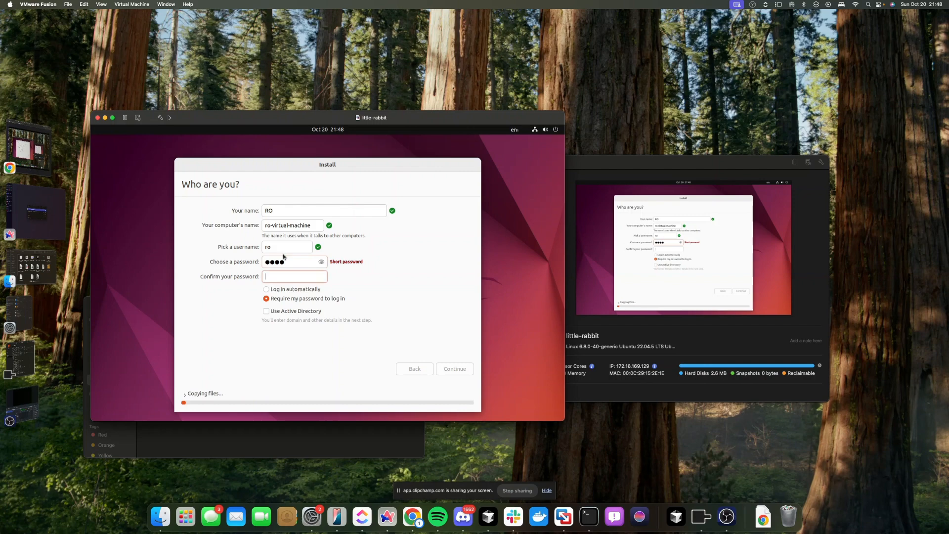
{"action": "type", "text": "1234"}
{"action": "left_click", "coordinate": [464, 371]}
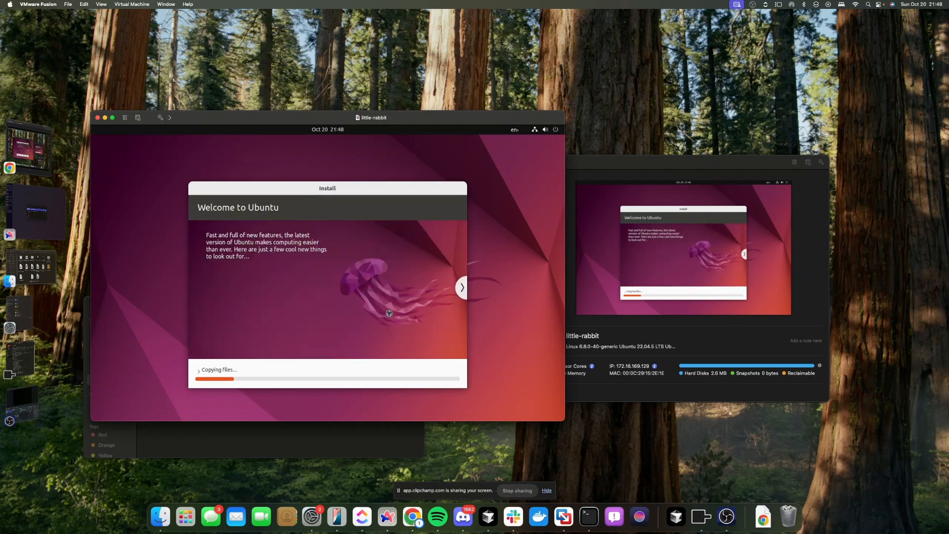
Page the installer slideshow forward two slides to 'Take your music with you'
{"action": "left_click", "coordinate": [464, 295]}
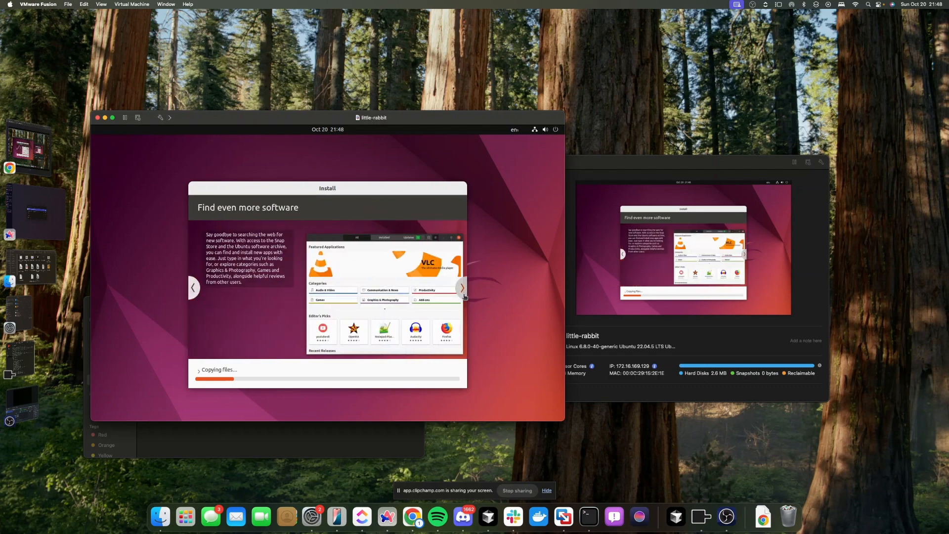
{"action": "left_click", "coordinate": [462, 289]}
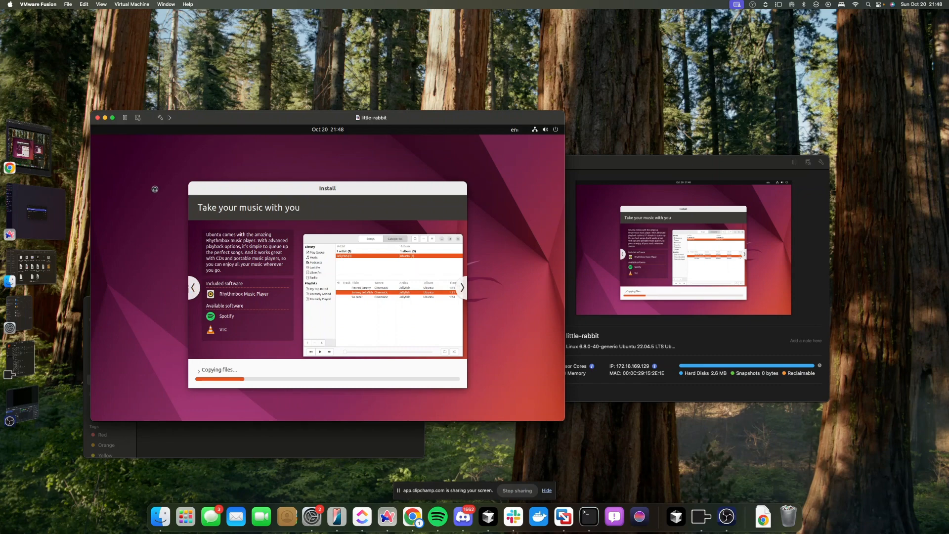
Show About This Mac from the Apple menu, reveal the macOS build number, and choose More Info
{"action": "left_click", "coordinate": [115, 44]}
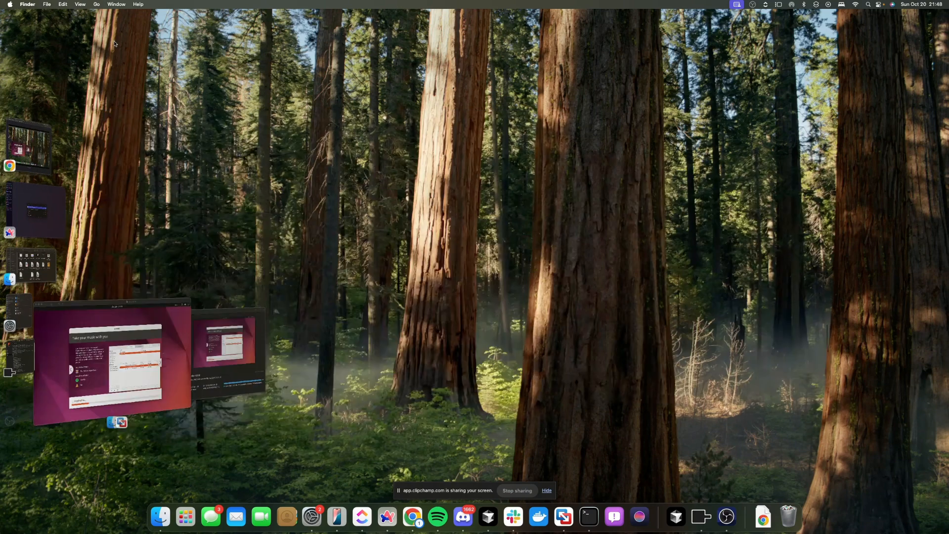
{"action": "left_click", "coordinate": [10, 4]}
{"action": "left_click", "coordinate": [6, 18]}
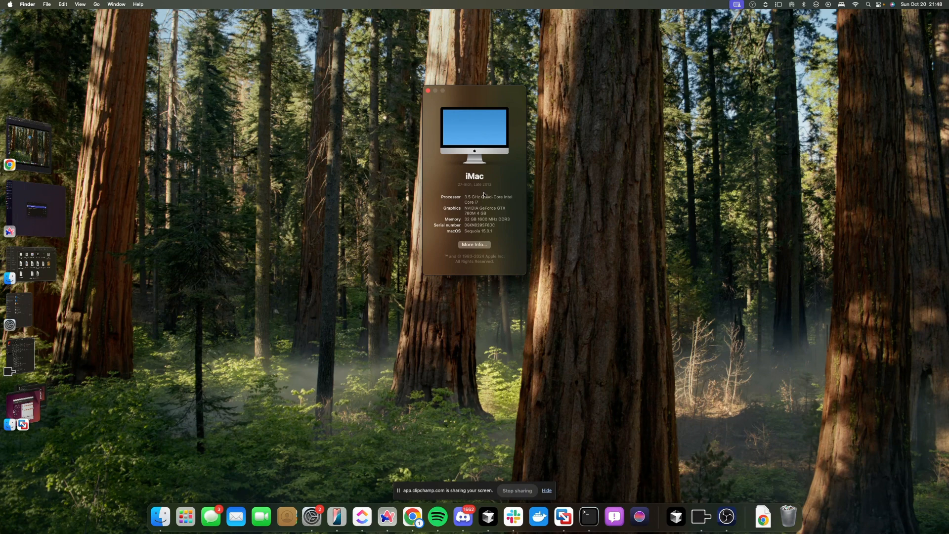
{"action": "left_click", "coordinate": [469, 231]}
{"action": "left_click", "coordinate": [483, 245]}
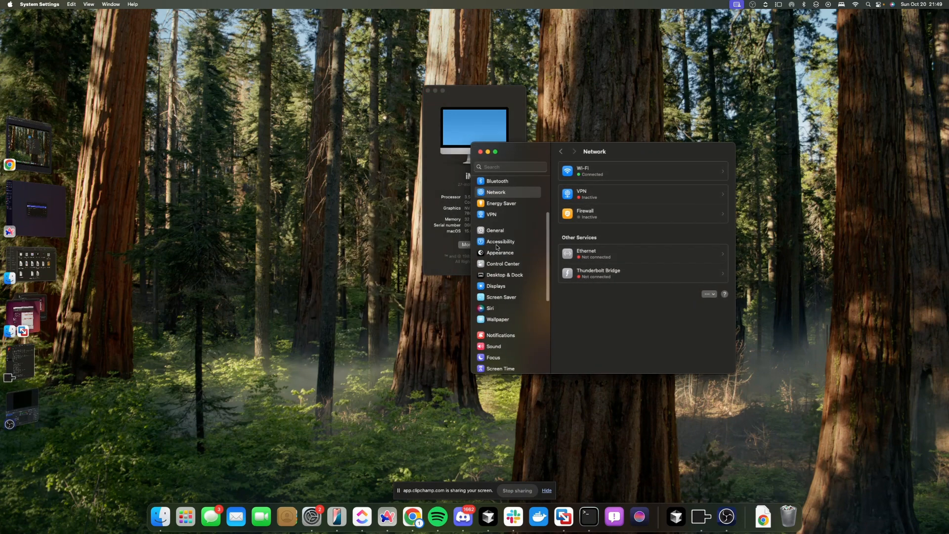
Close both About This Mac and System Settings, leaving the empty desktop
{"action": "left_click", "coordinate": [457, 226]}
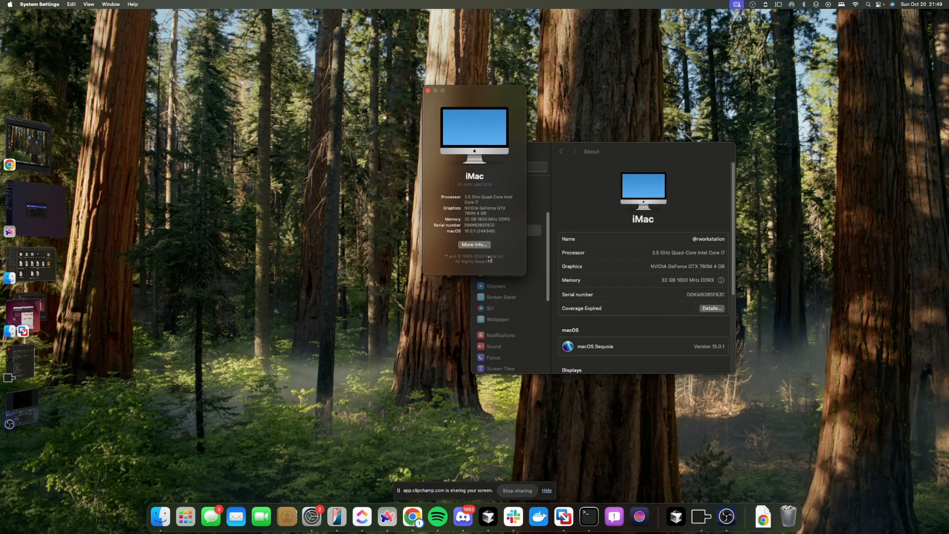
{"action": "left_click", "coordinate": [476, 244]}
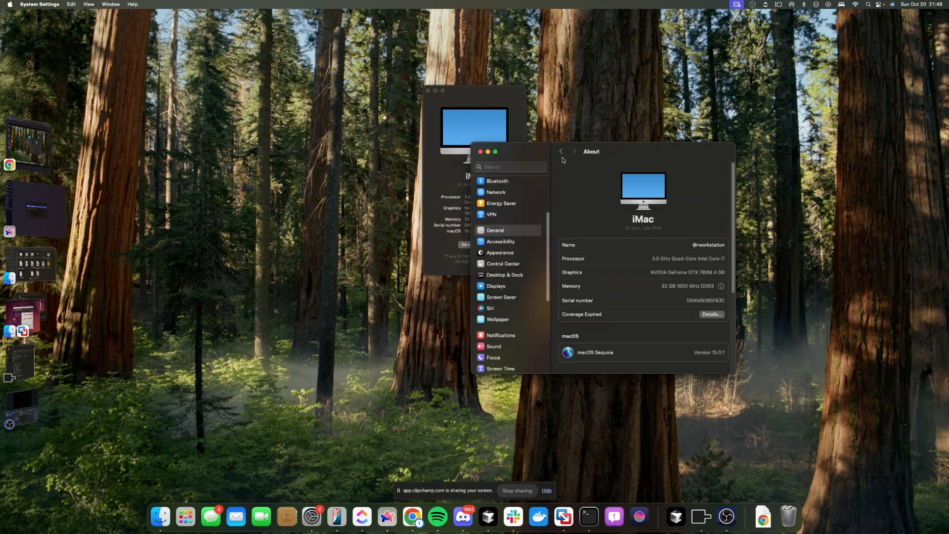
{"action": "scroll", "coordinate": [509, 189], "scroll_direction": "up", "scroll_amount": 5}
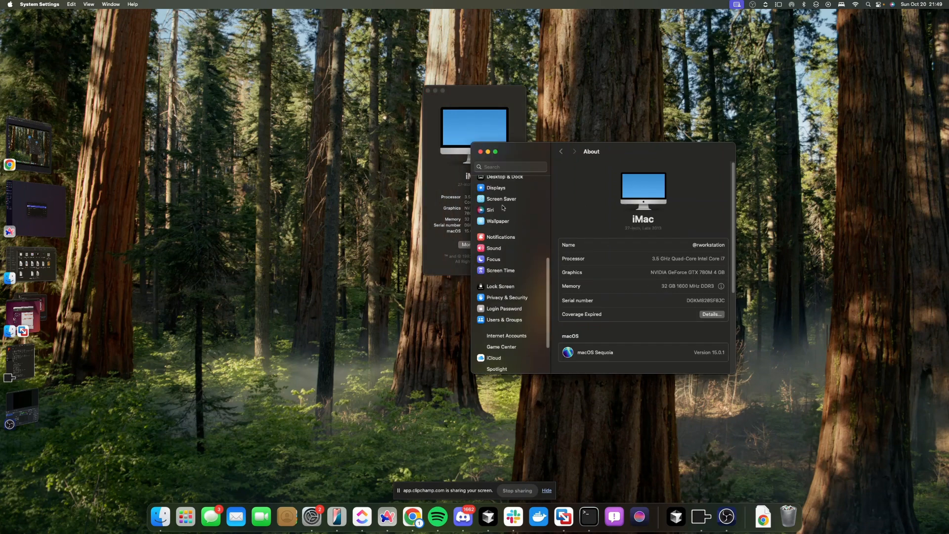
{"action": "left_click", "coordinate": [7, 4]}
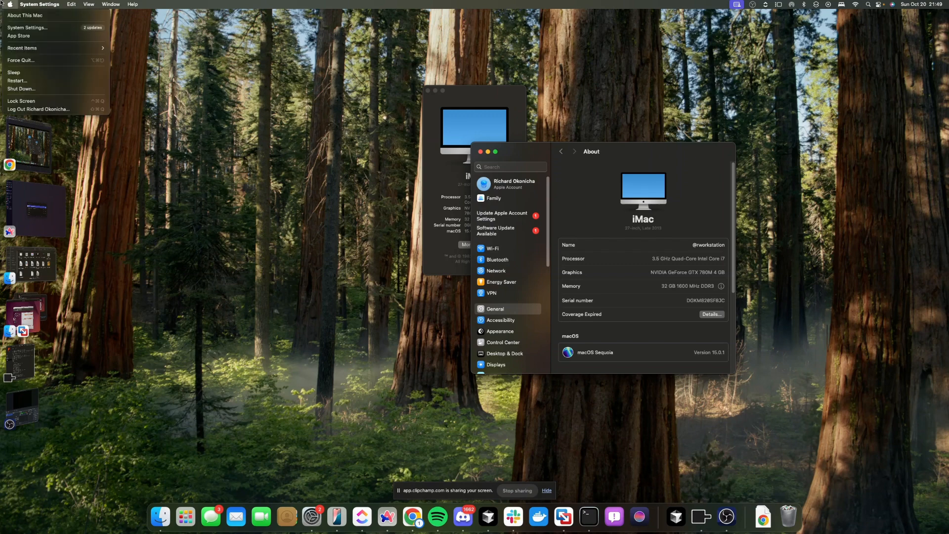
{"action": "left_click", "coordinate": [27, 13]}
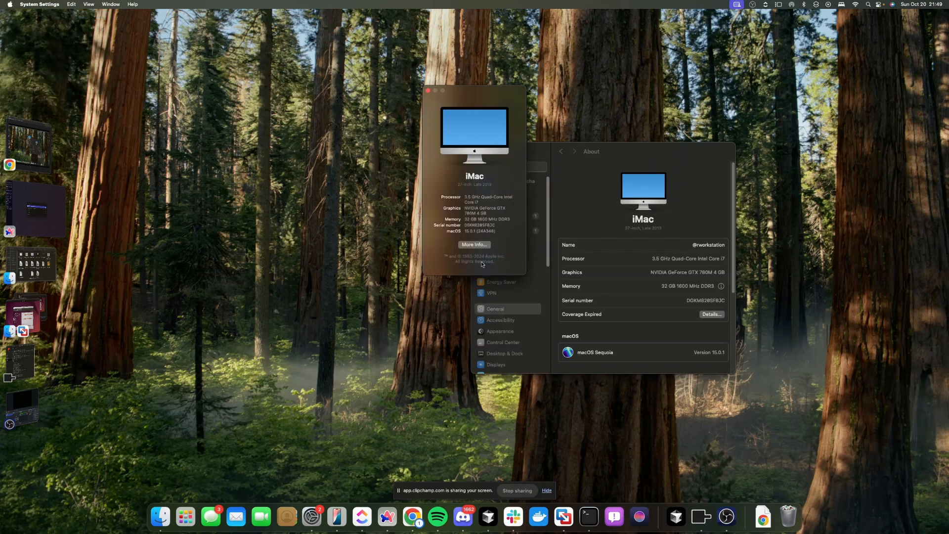
{"action": "left_click_drag", "start_coordinate": [474, 148], "coordinate": [604, 182]}
{"action": "left_click", "coordinate": [558, 125]}
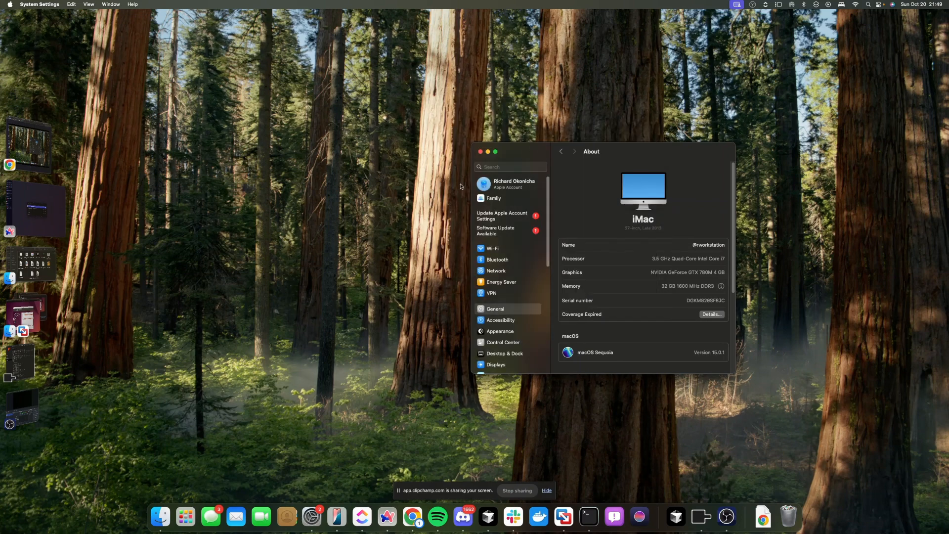
{"action": "left_click", "coordinate": [480, 152]}
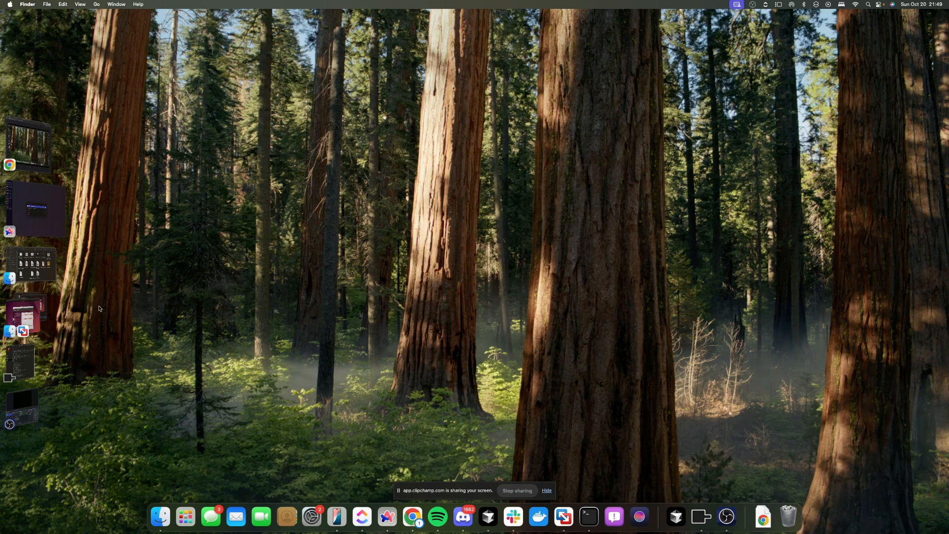
Bring back the Ubuntu installer, page its slideshow to Help and support, then switch to Clipchamp in Chrome
{"action": "left_click", "coordinate": [25, 315]}
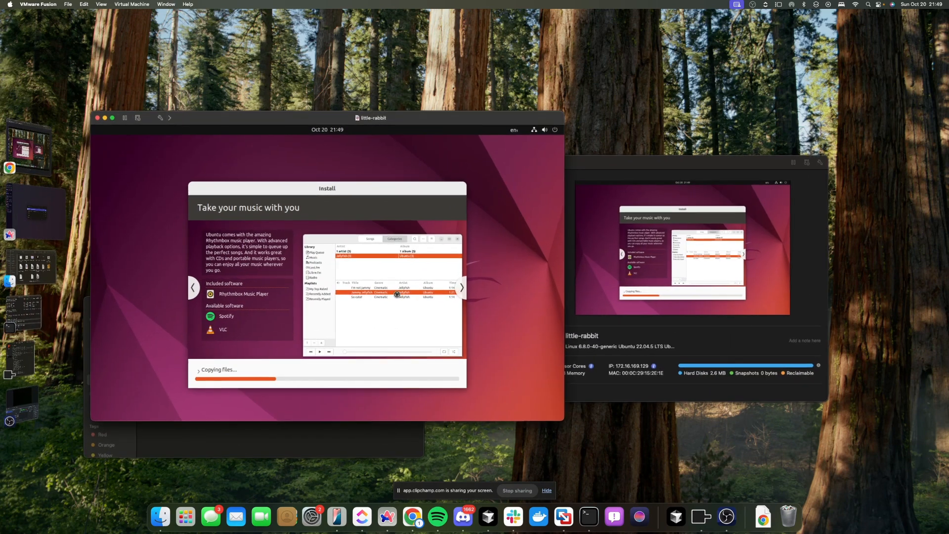
{"action": "left_click", "coordinate": [463, 288]}
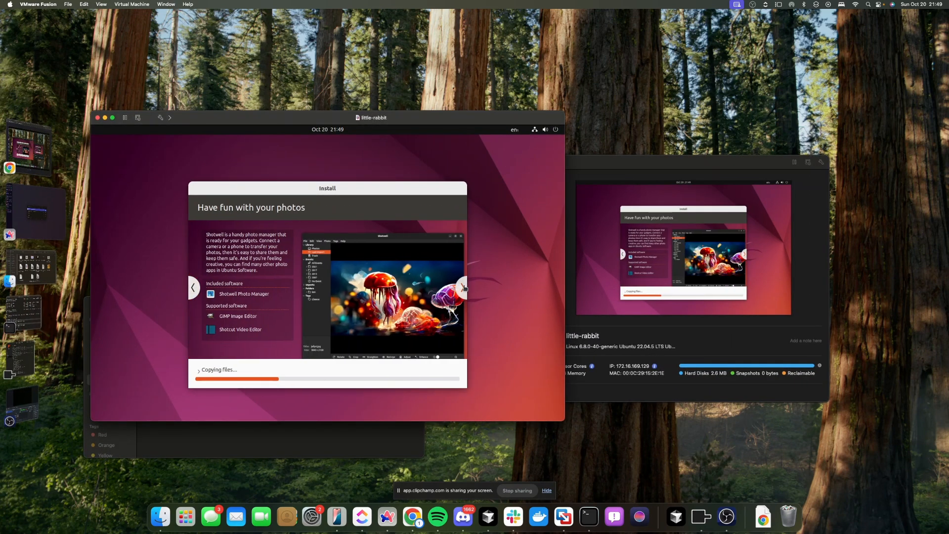
{"action": "left_click", "coordinate": [462, 288]}
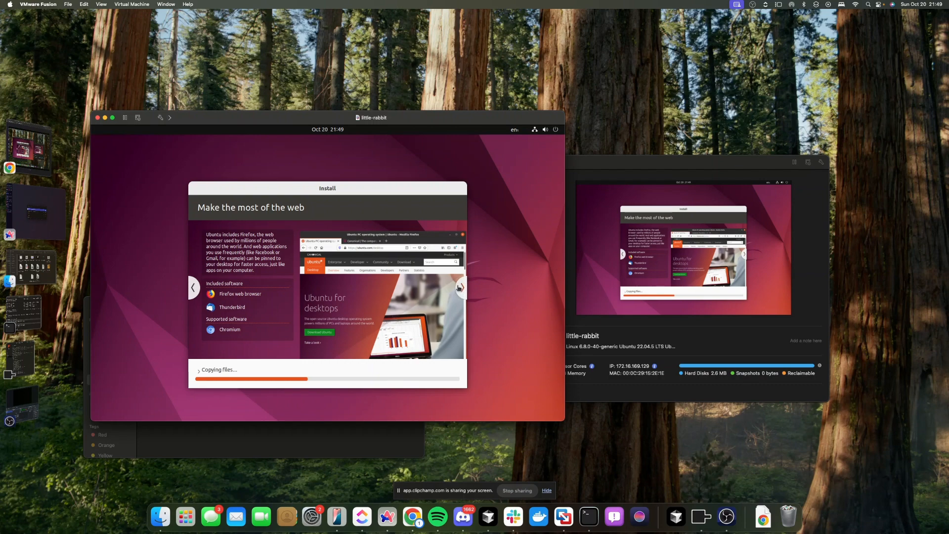
{"action": "left_click", "coordinate": [461, 286]}
{"action": "left_click", "coordinate": [460, 286]}
{"action": "left_click", "coordinate": [460, 286]}
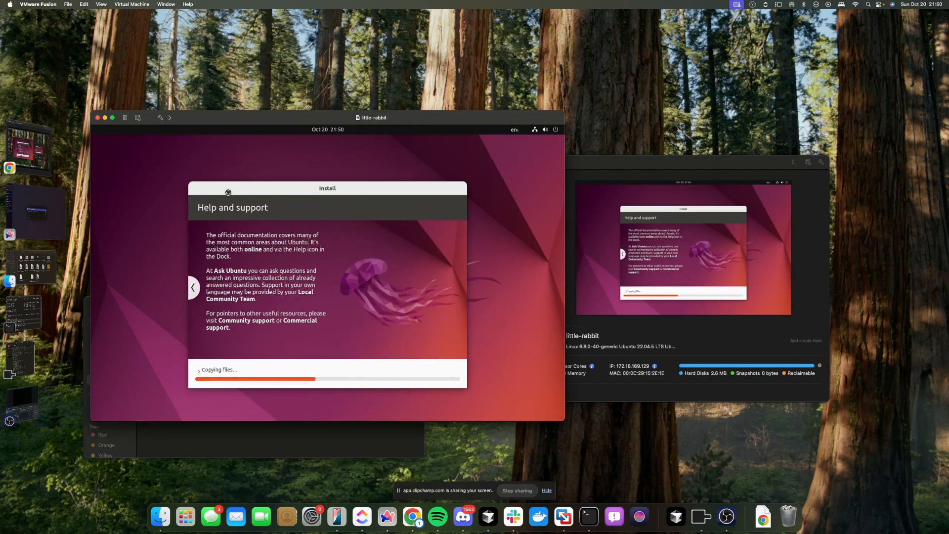
{"action": "left_click", "coordinate": [40, 148]}
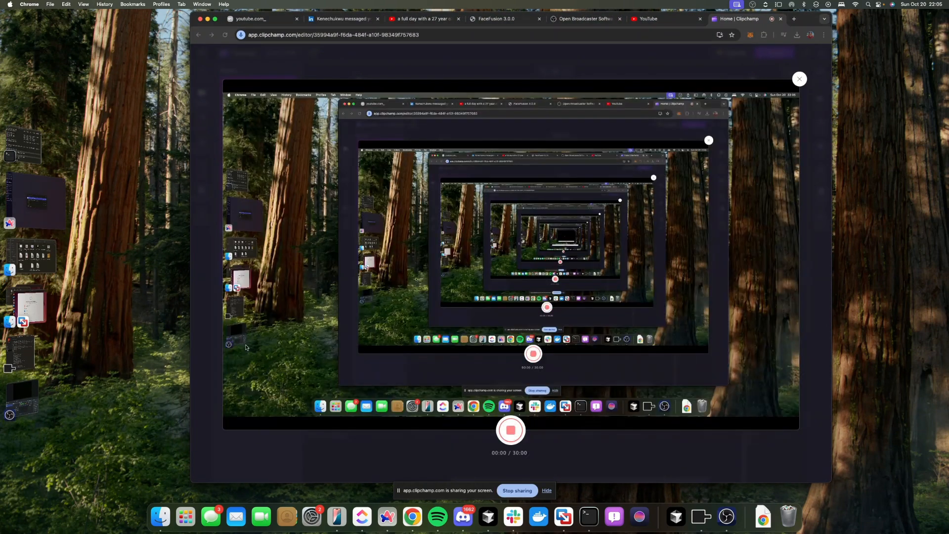
Bring the little-rabbit VM back to the front from the Stage Manager strip
{"action": "left_click", "coordinate": [30, 306]}
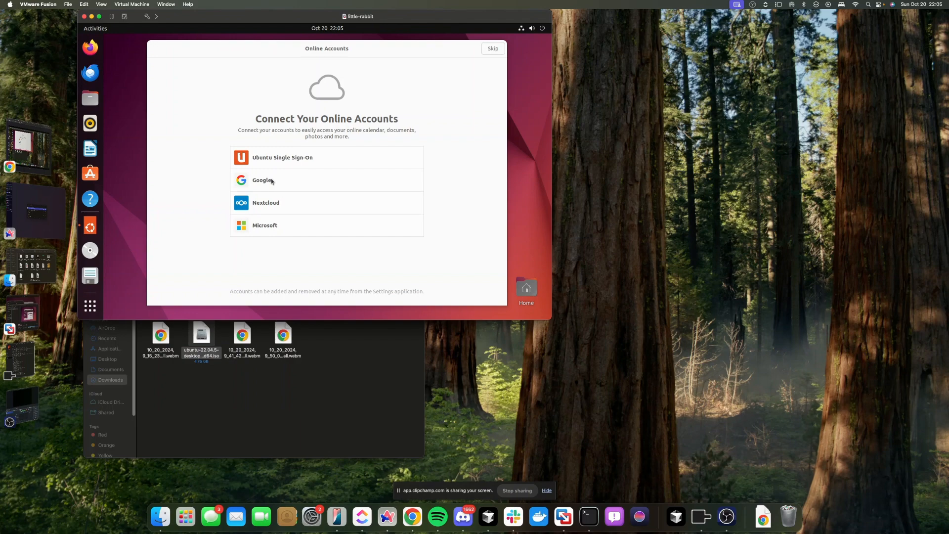
Skip online accounts, Ubuntu Pro and system info sharing, then finish the Welcome to Ubuntu wizard
{"action": "left_click", "coordinate": [488, 51]}
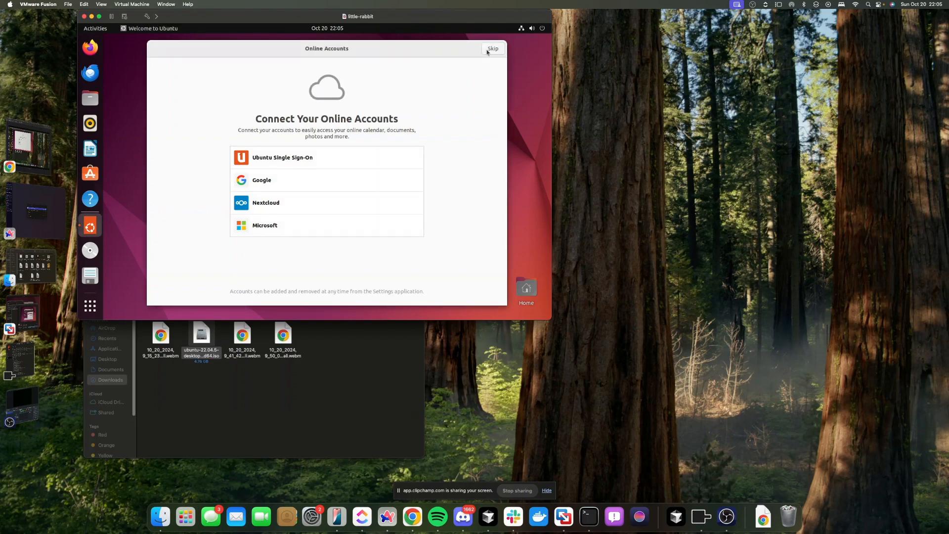
{"action": "left_click", "coordinate": [487, 51]}
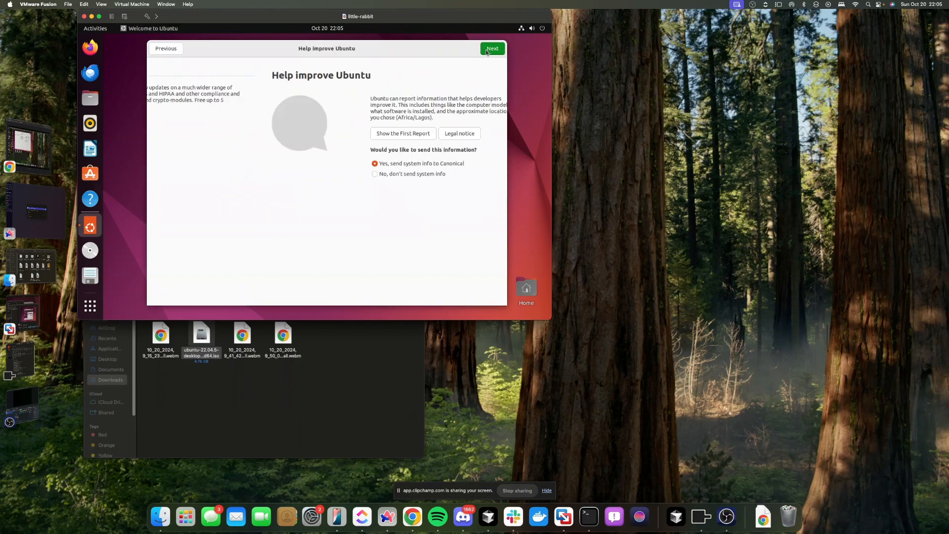
{"action": "left_click", "coordinate": [487, 49]}
{"action": "left_click", "coordinate": [487, 50]}
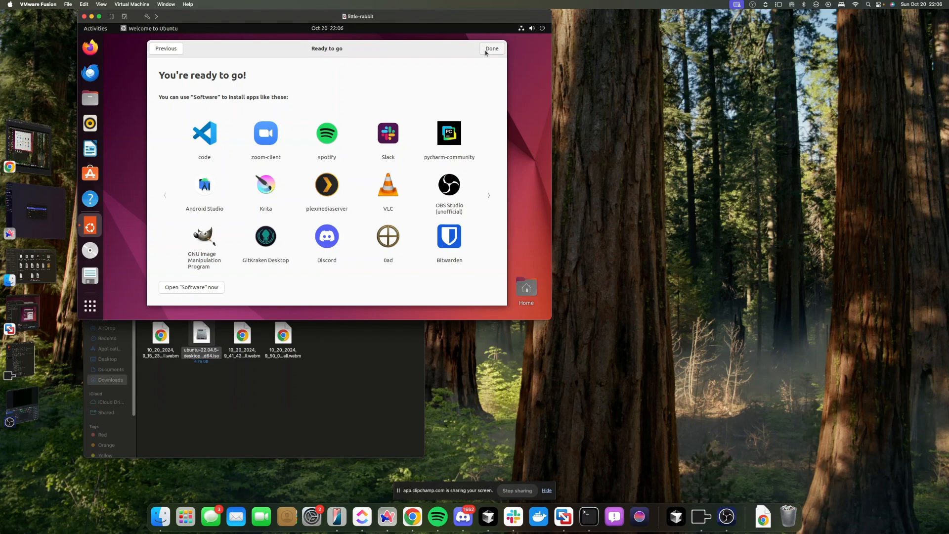
{"action": "left_click", "coordinate": [486, 50]}
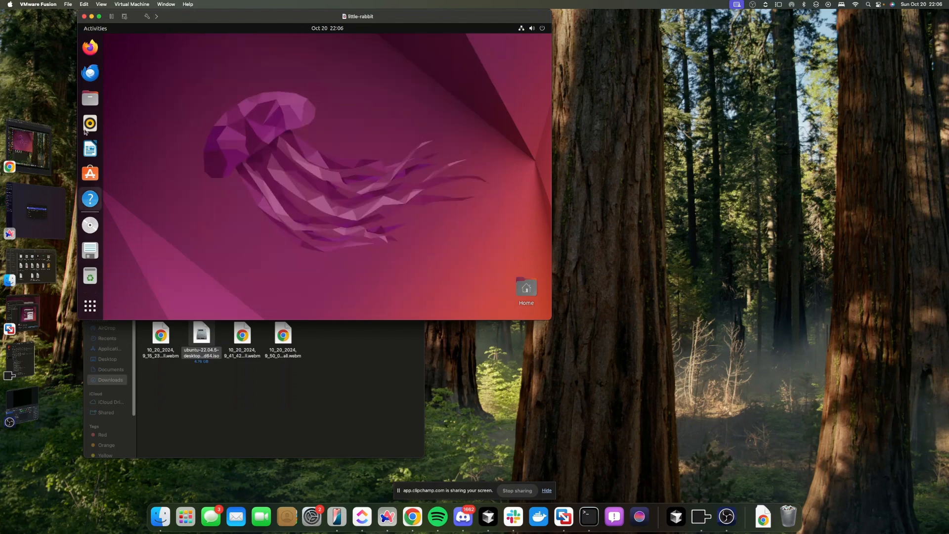
Launch Firefox from the guest dock and bring up the Show Applications grid
{"action": "left_click", "coordinate": [98, 301]}
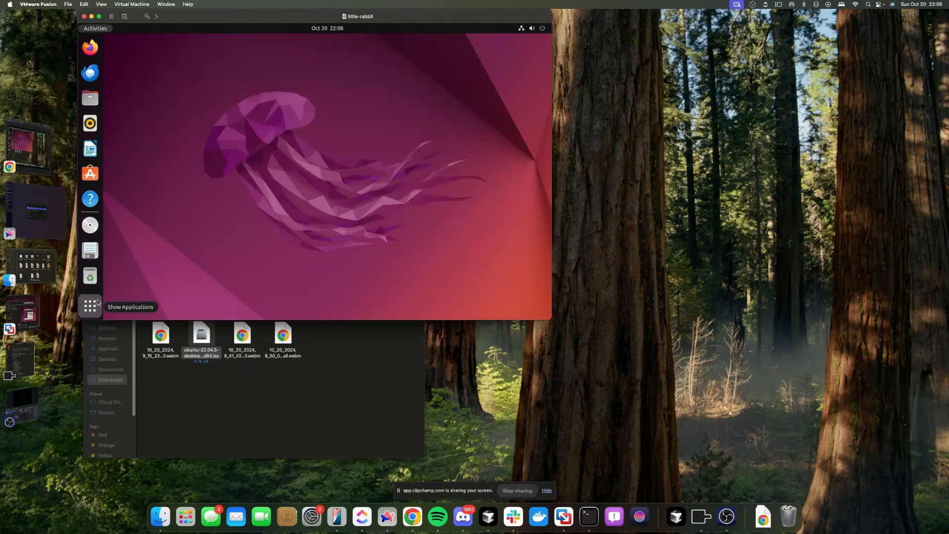
{"action": "left_click", "coordinate": [98, 302]}
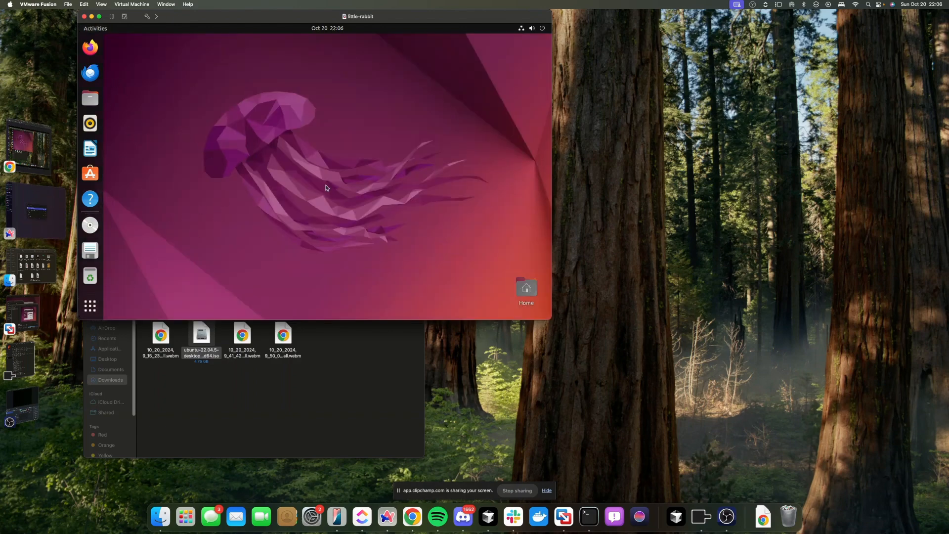
{"action": "left_click", "coordinate": [521, 28]}
{"action": "left_click", "coordinate": [522, 29]}
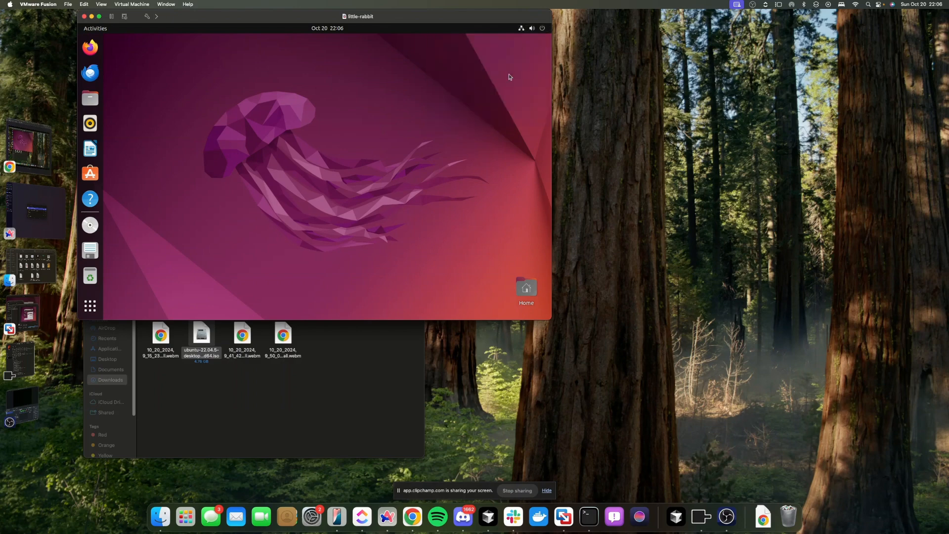
{"action": "left_click", "coordinate": [90, 47]}
{"action": "left_click", "coordinate": [91, 304]}
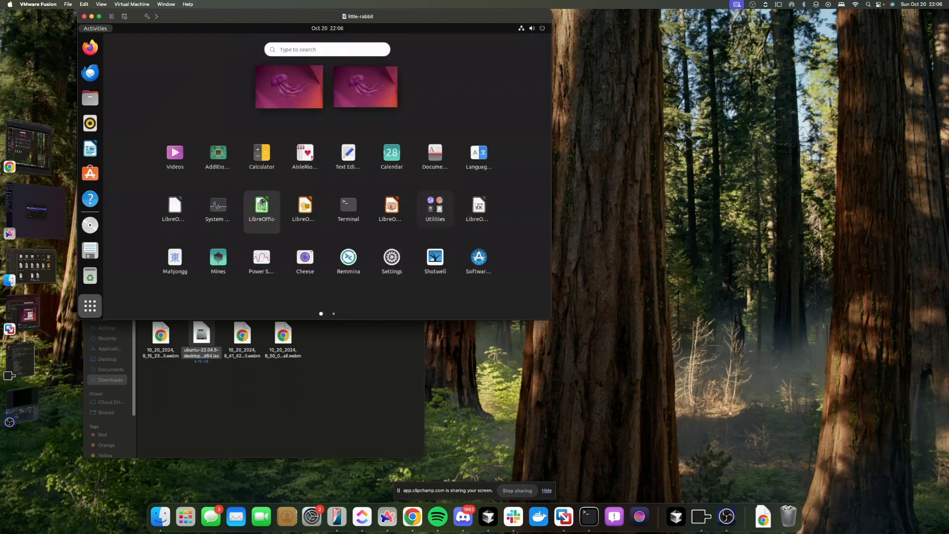
Launch Terminal via a 'ter' search, run ls, then focus Firefox's address bar
{"action": "type", "text": "t"}
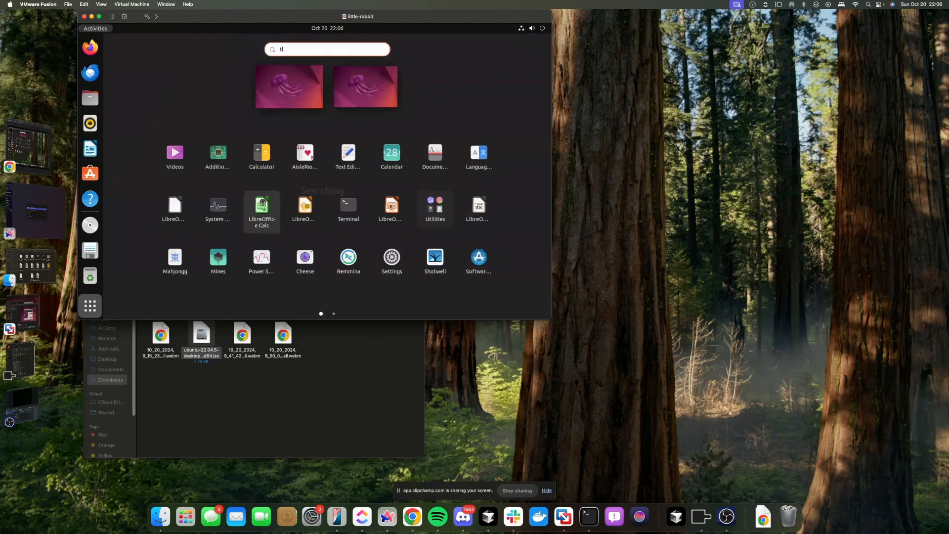
{"action": "type", "text": "er"}
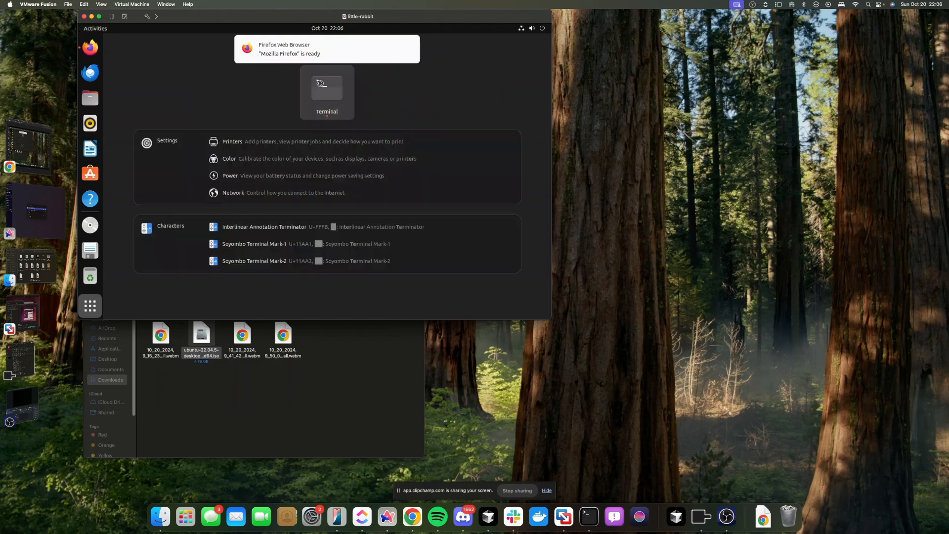
{"action": "left_click", "coordinate": [320, 85]}
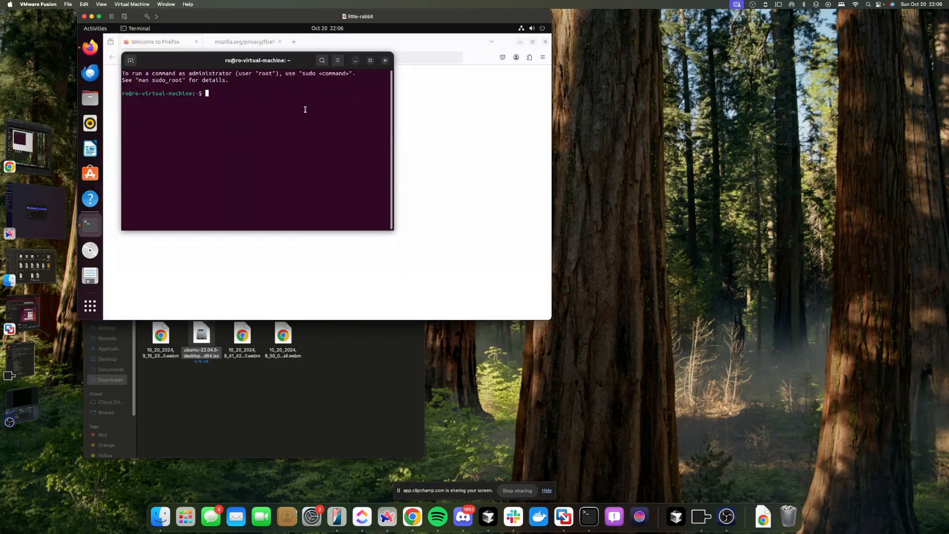
{"action": "type", "text": "ls"}
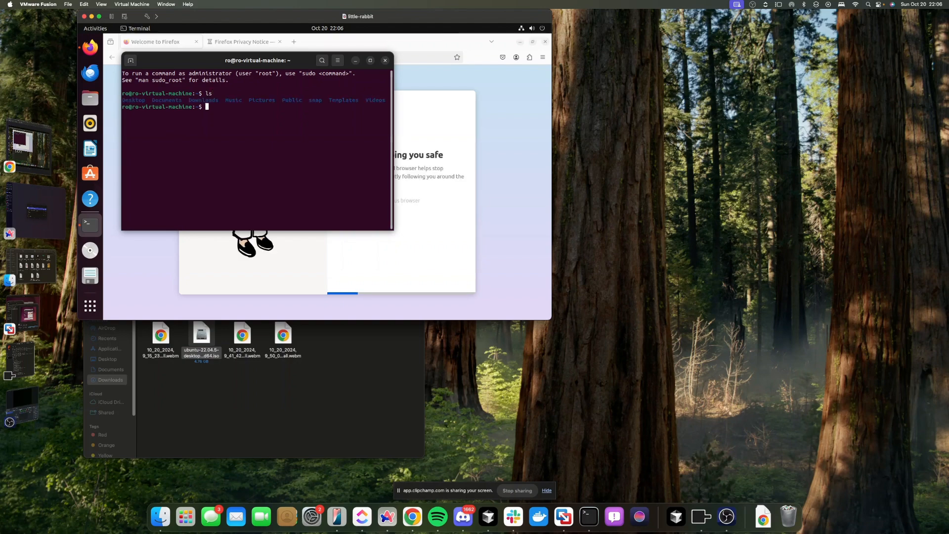
{"action": "key", "text": "Return"}
{"action": "key", "text": "Return"}
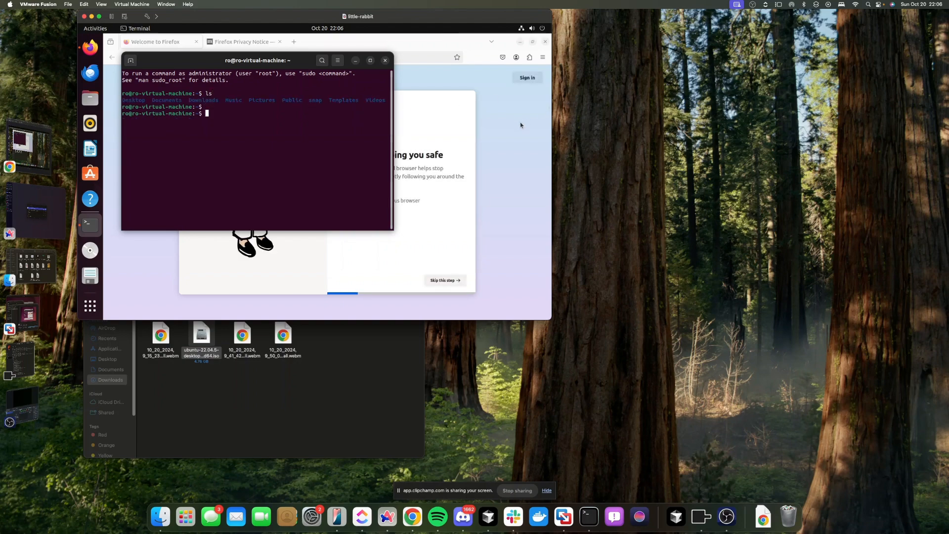
{"action": "left_click", "coordinate": [521, 125]}
{"action": "left_click", "coordinate": [340, 58]}
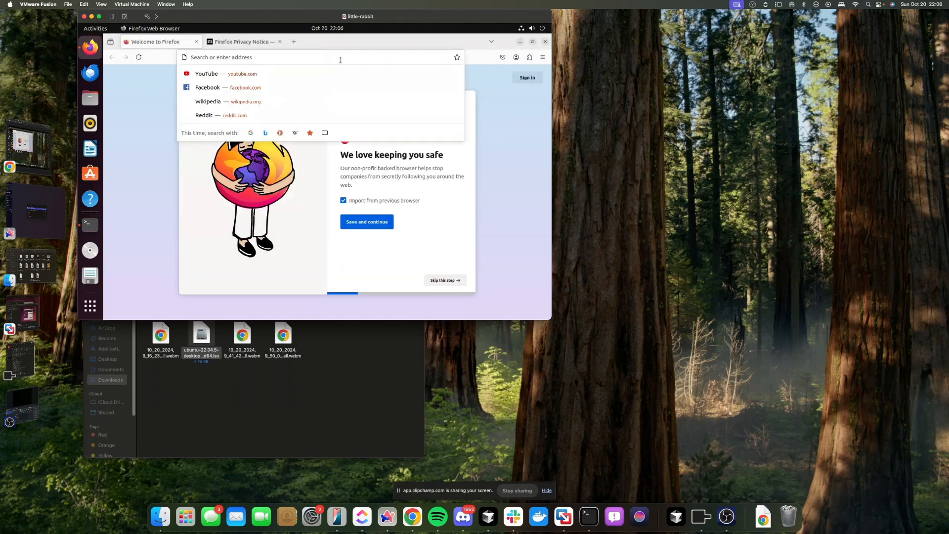
Search 'yfotuyfk' from Firefox's address bar and postpone the Ubuntu 24.04.1 upgrade offer
{"action": "type", "text": "yfotuyfk"}
{"action": "key", "text": "Return"}
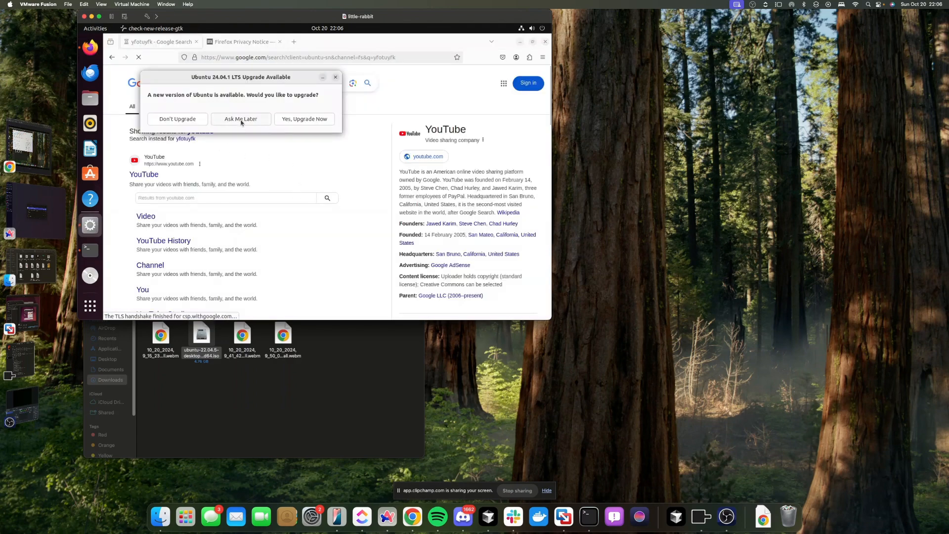
{"action": "left_click", "coordinate": [249, 118]}
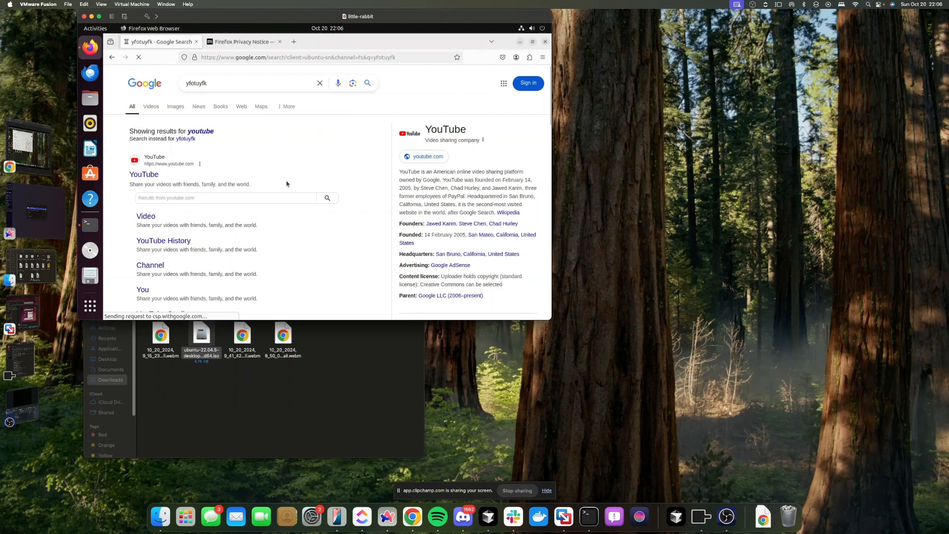
Switch the little-rabbit VM to full screen
{"action": "scroll", "coordinate": [288, 225], "scroll_direction": "down", "scroll_amount": 3}
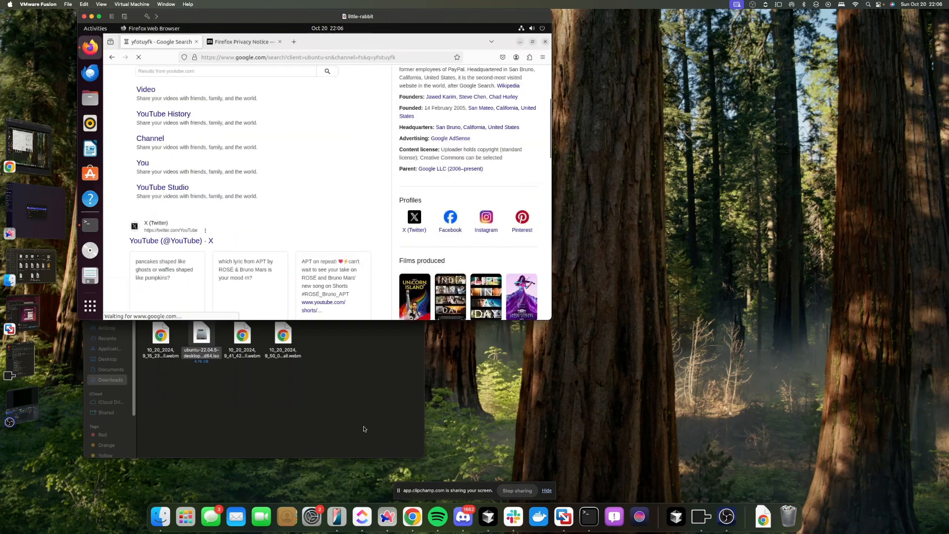
{"action": "scroll", "coordinate": [169, 316], "scroll_direction": "down", "scroll_amount": 4}
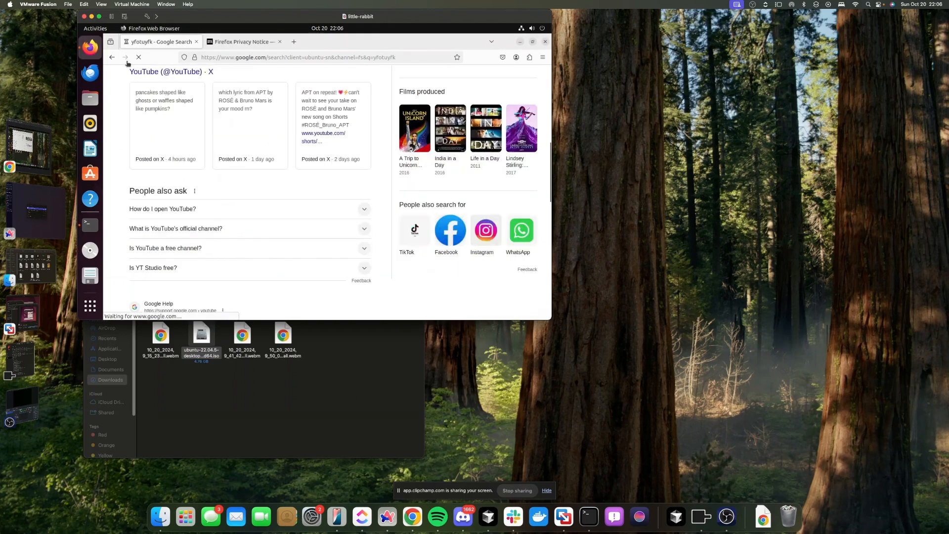
{"action": "left_click", "coordinate": [99, 17]}
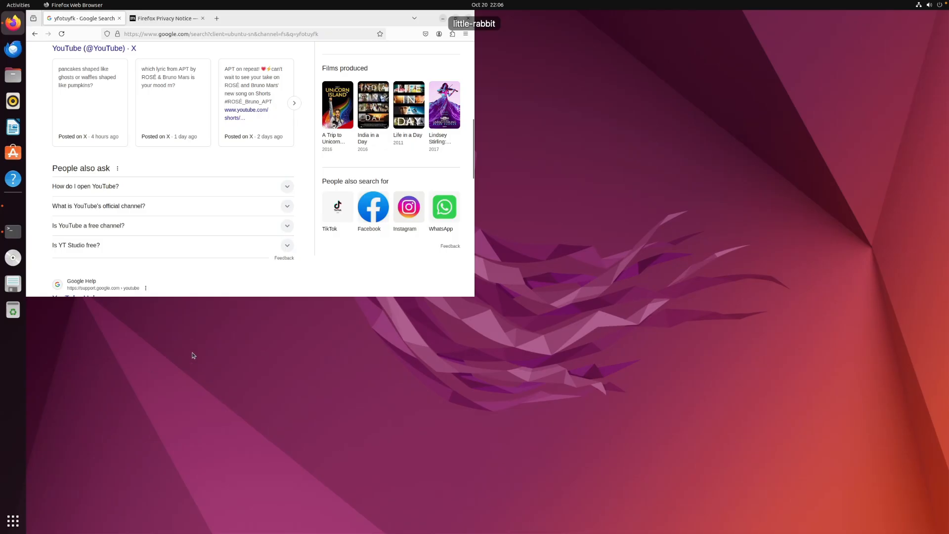
Maximize then minimize Firefox, reposition Terminal, and choose Remind Me Later in Software Updater
{"action": "double_click", "coordinate": [440, 22]}
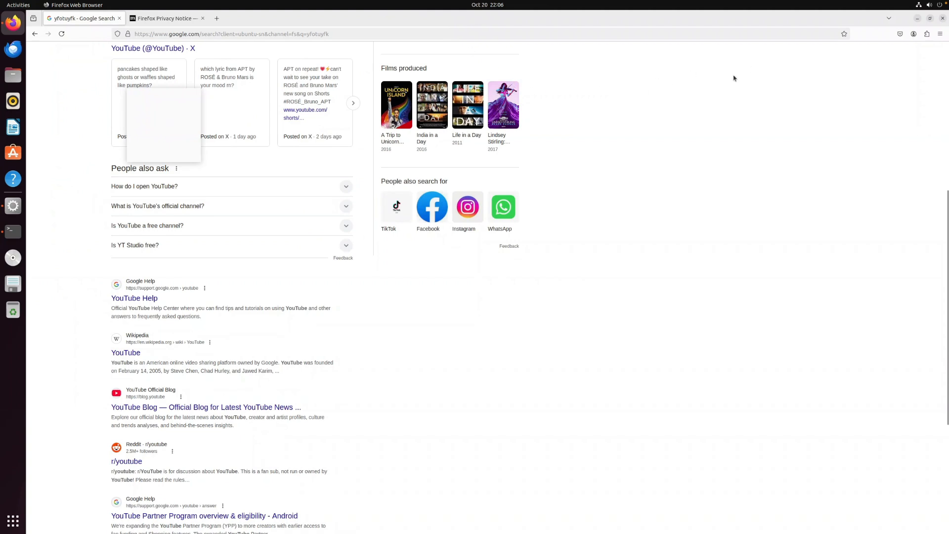
{"action": "left_click", "coordinate": [918, 21]}
{"action": "left_click", "coordinate": [586, 86]}
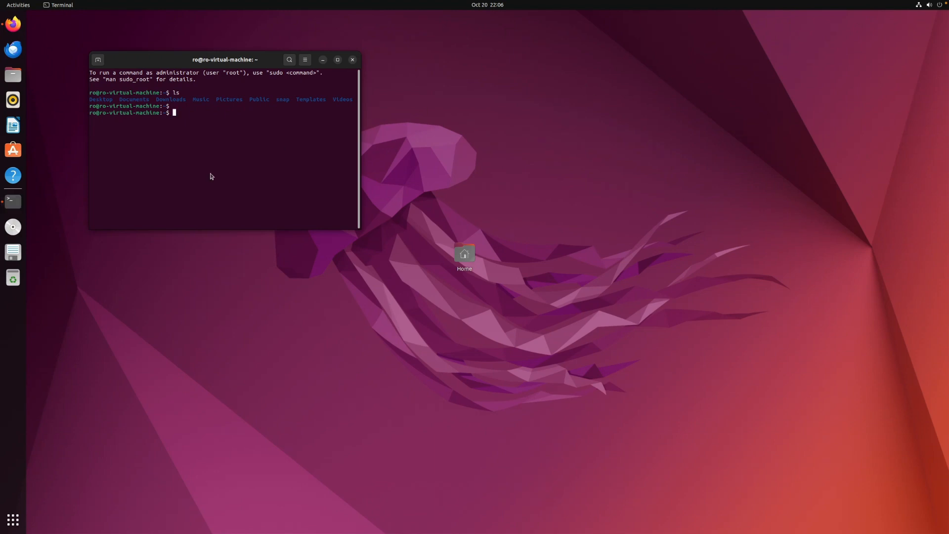
{"action": "left_click_drag", "start_coordinate": [177, 54], "coordinate": [490, 104]}
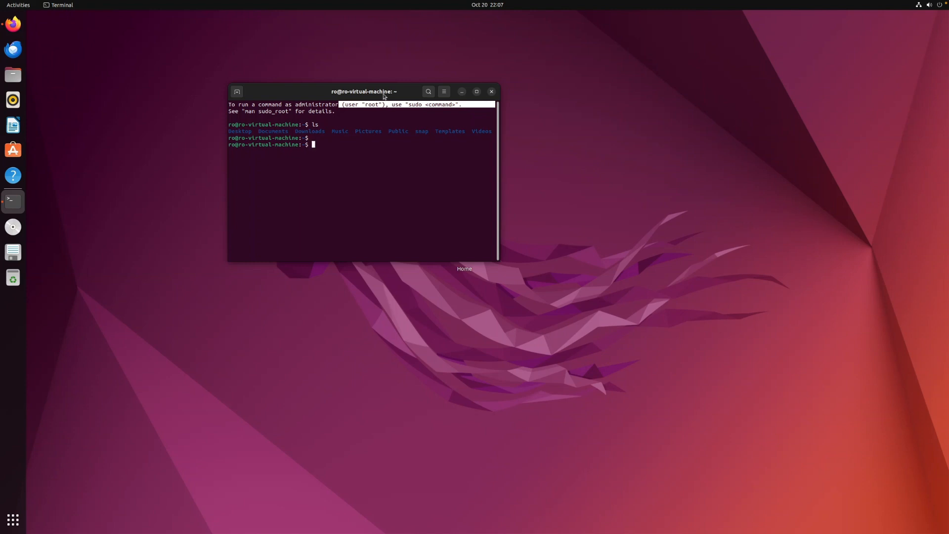
{"action": "left_click_drag", "start_coordinate": [374, 96], "coordinate": [256, 176]}
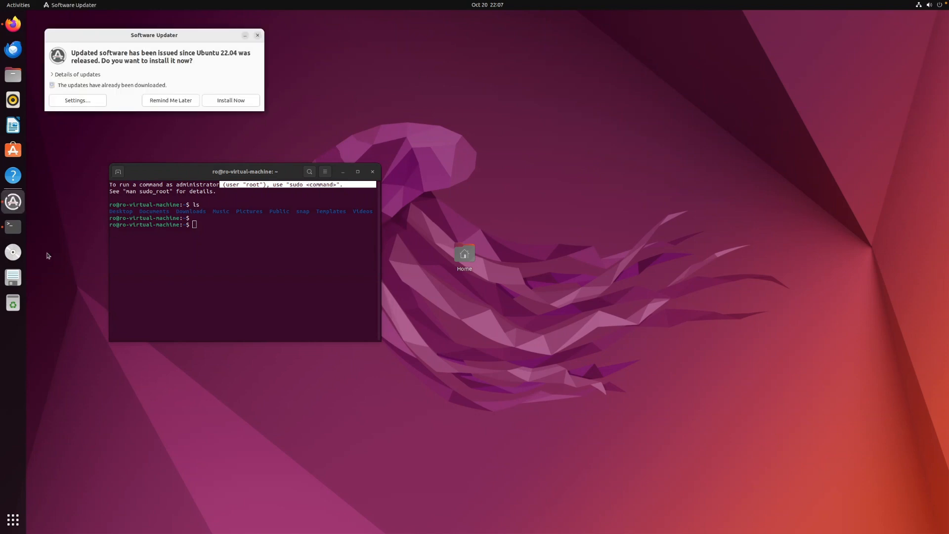
{"action": "left_click", "coordinate": [13, 150]}
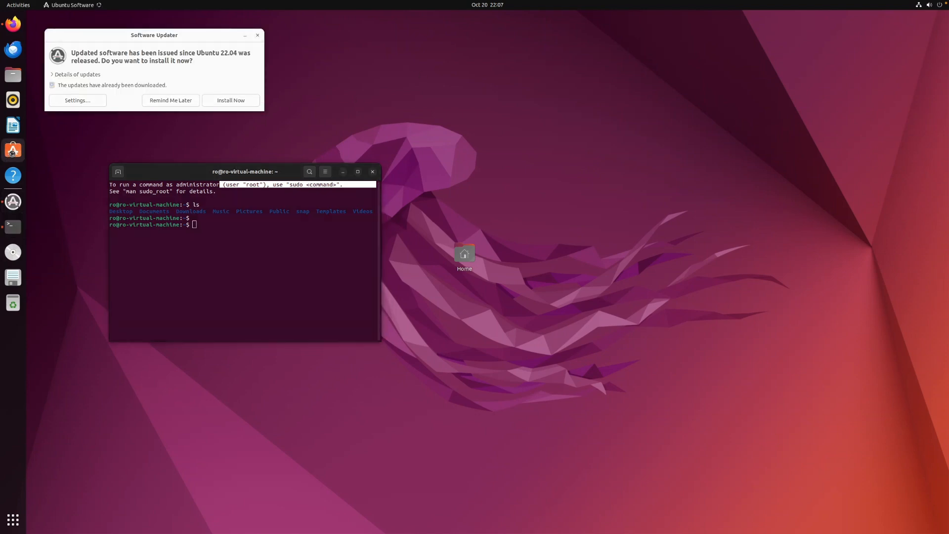
{"action": "left_click", "coordinate": [165, 100]}
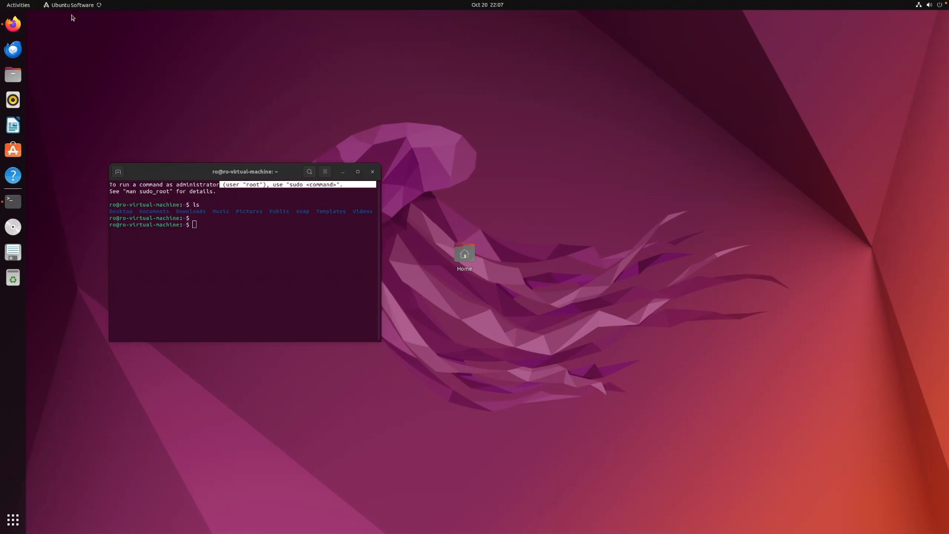
Show the guest's applications, then leave the VM for Slack and Chrome's Clipchamp recording
{"action": "left_click", "coordinate": [8, 517]}
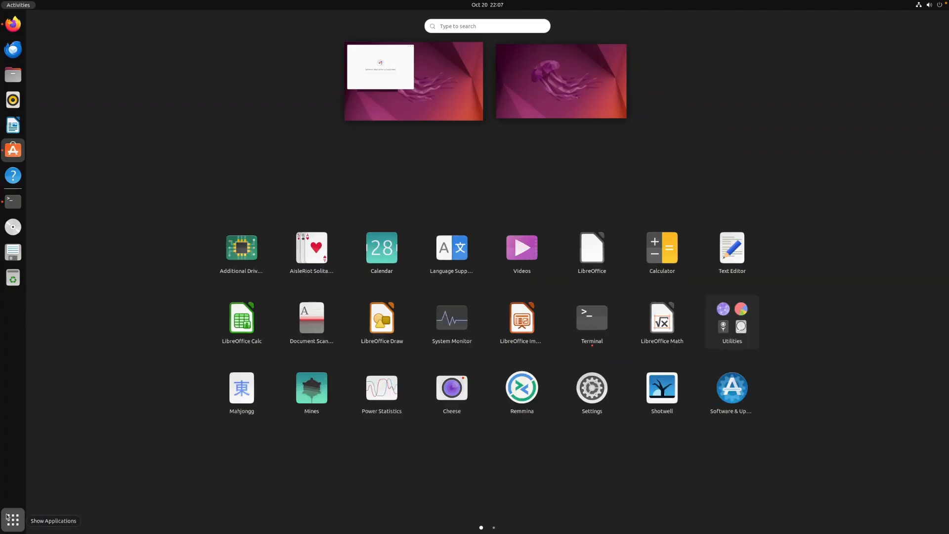
{"action": "mouse_move", "coordinate": [547, 532]}
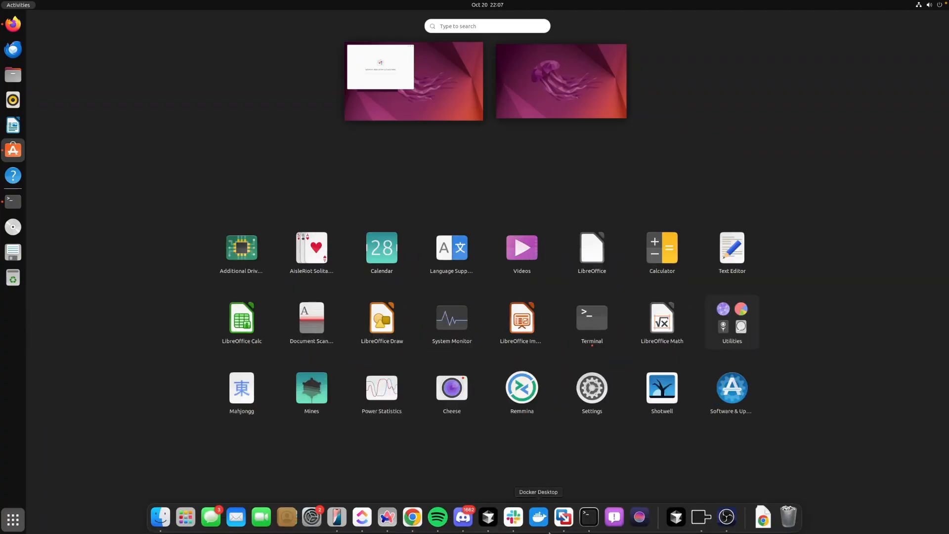
{"action": "left_click", "coordinate": [513, 517]}
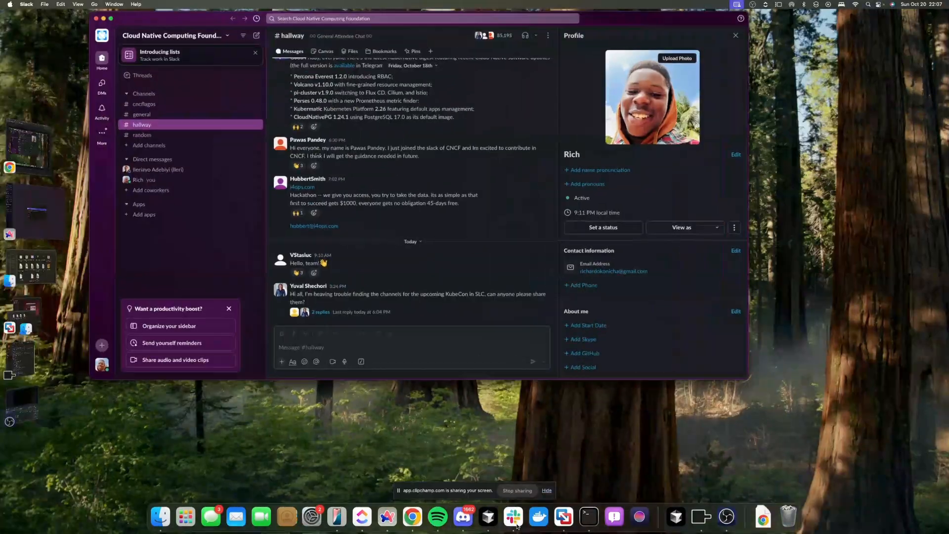
{"action": "left_click", "coordinate": [28, 147]}
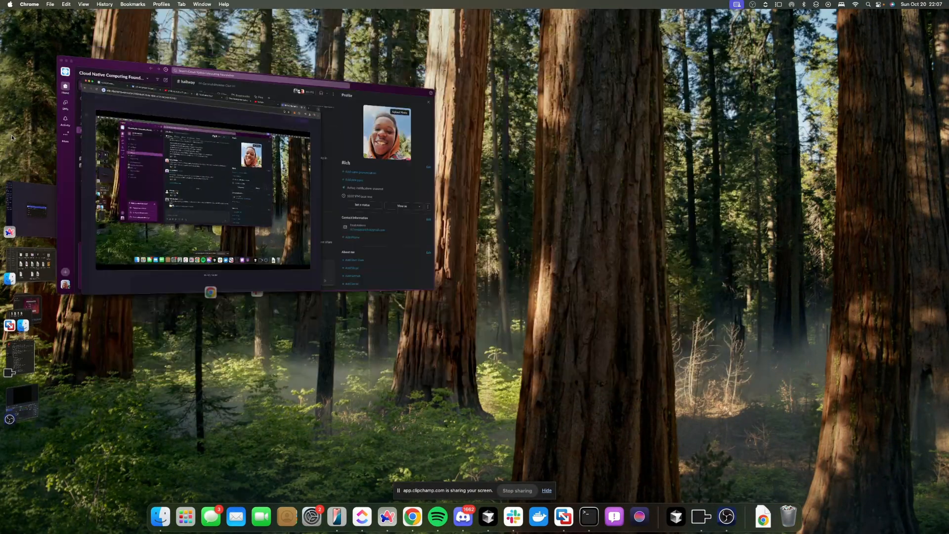